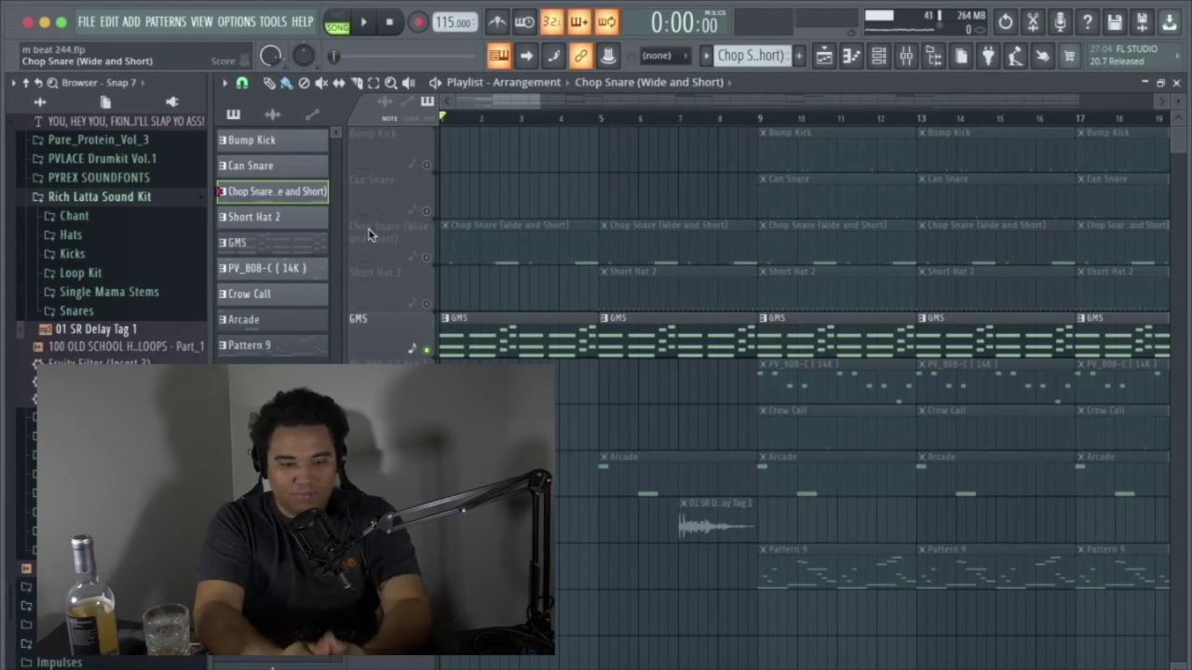
- Open the GMS synthesizer's window from its channel to inspect the Lead 6 preset settings
{"action": "left_click", "coordinate": [907, 57]}
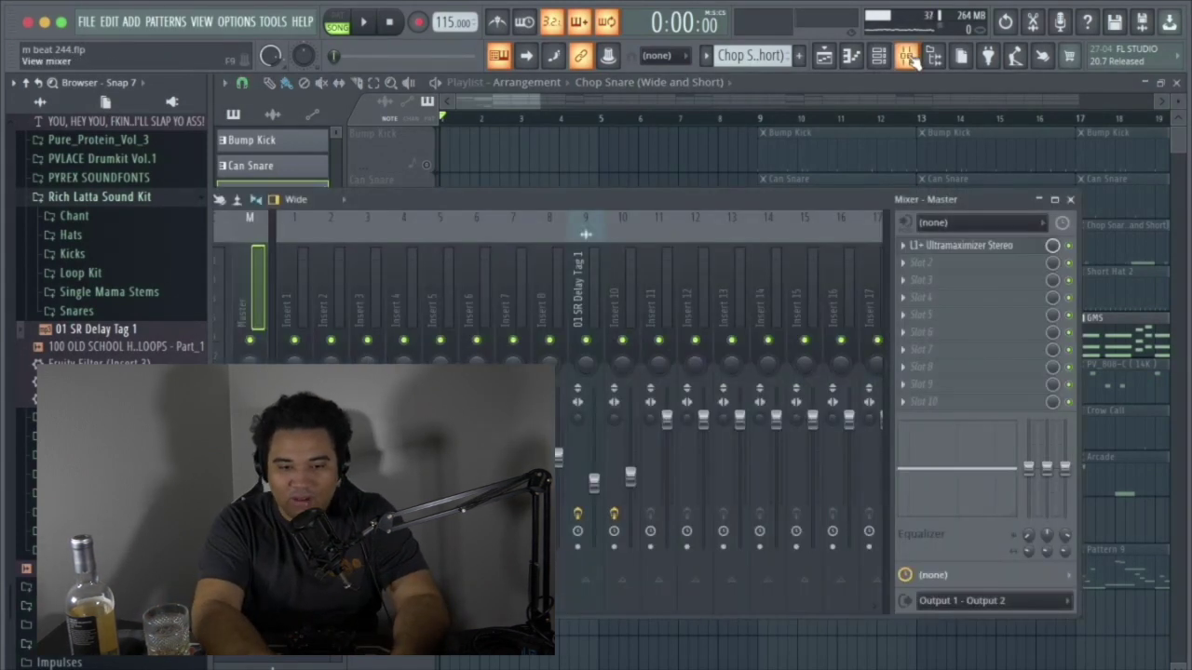
{"action": "left_click", "coordinate": [853, 56]}
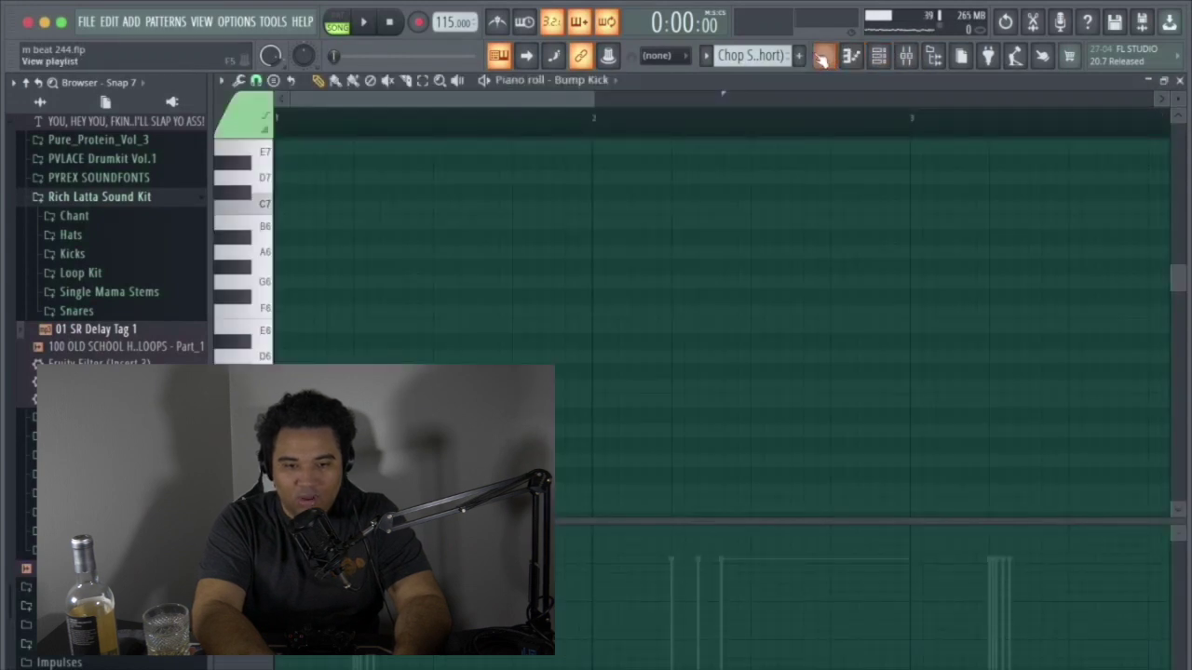
{"action": "left_click", "coordinate": [818, 55]}
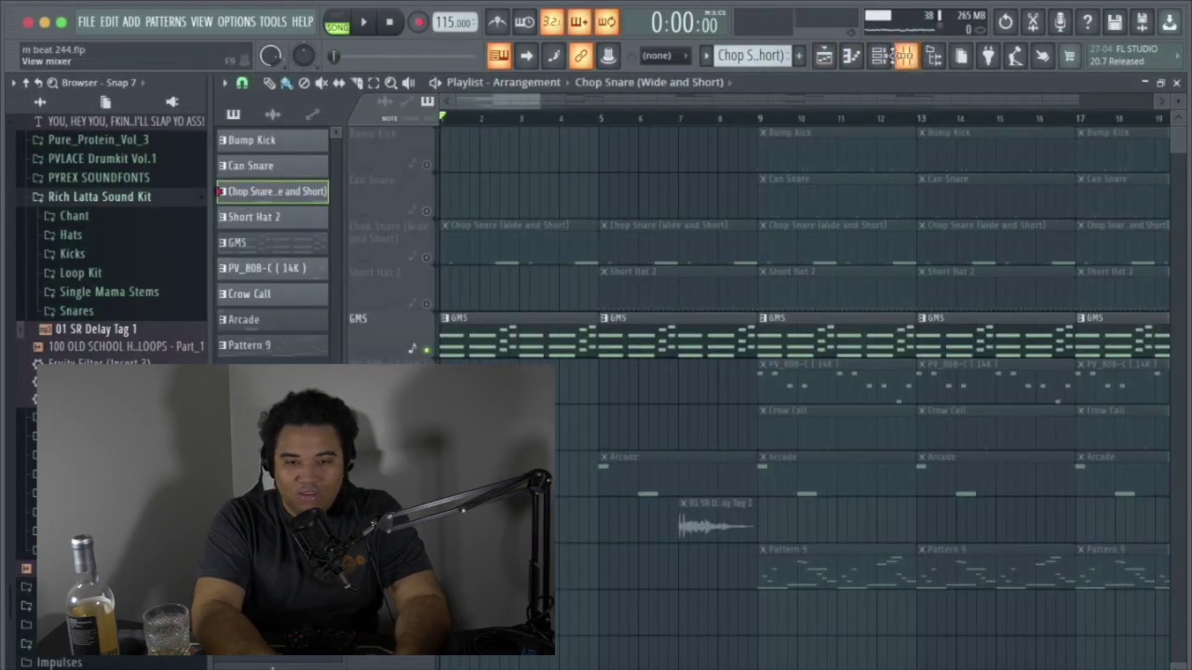
{"action": "left_click", "coordinate": [878, 57]}
{"action": "left_click", "coordinate": [398, 445]}
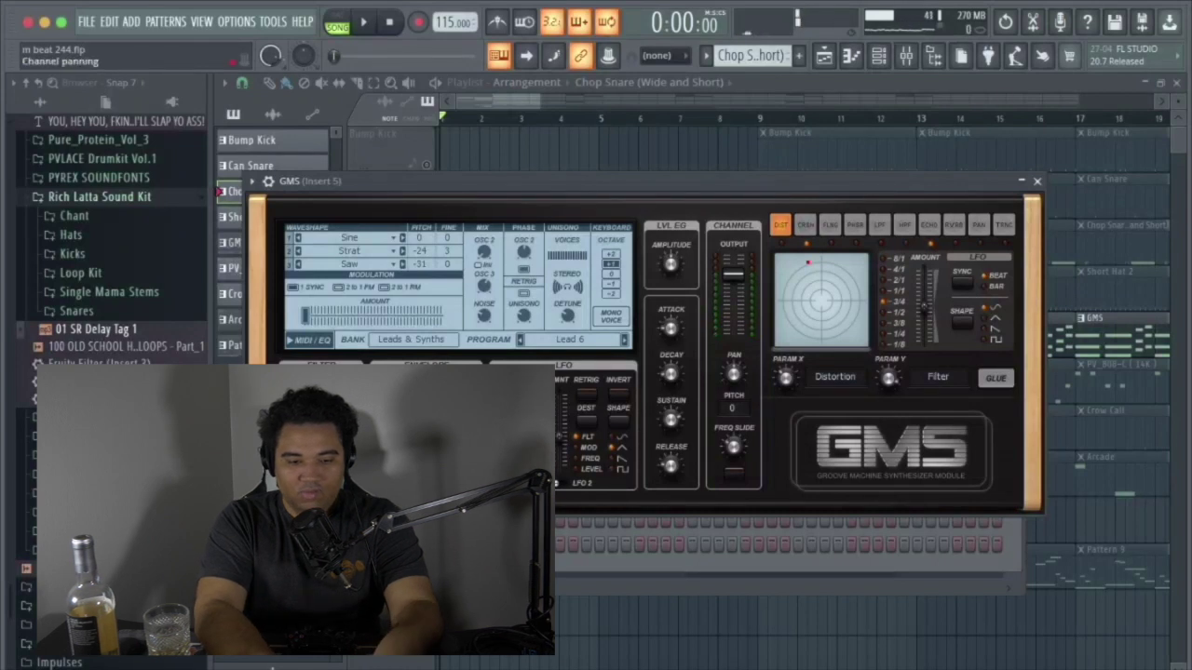
- Return to the playlist and play the GMS melody on its own from the start of the song
{"action": "key", "text": "F5"}
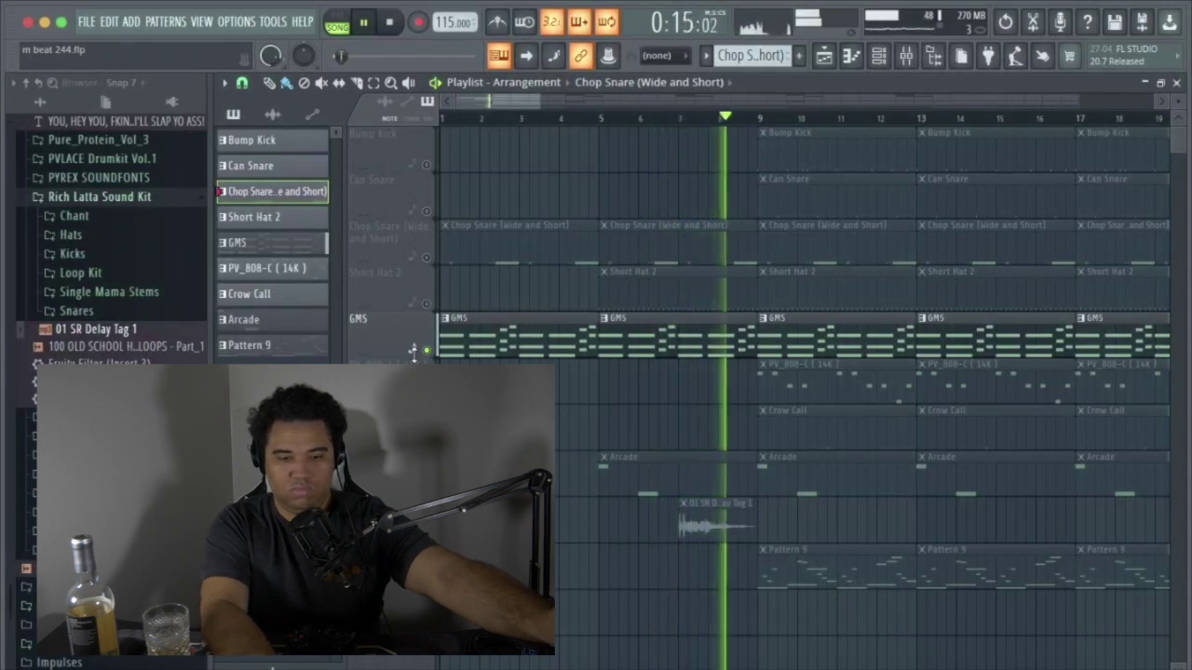
{"action": "key", "text": "space"}
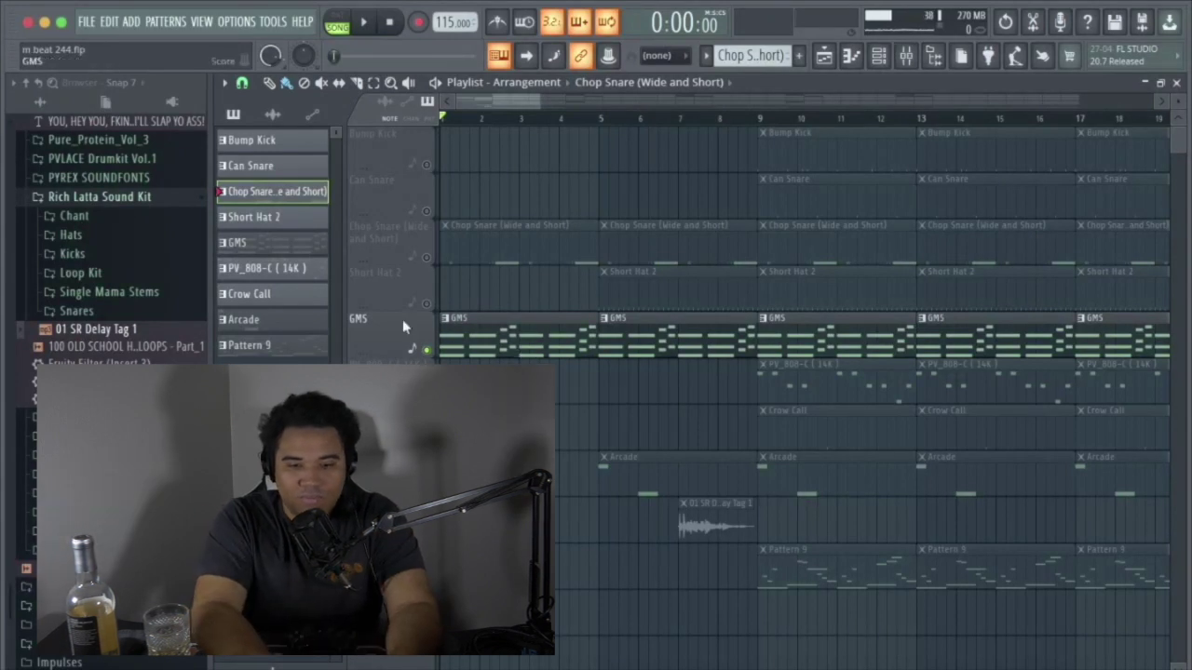
- Unmute the Bump Kick track, set the playback position to bar 9 and play the kick with the melody
{"action": "left_click", "coordinate": [427, 166]}
{"action": "left_click", "coordinate": [756, 118]}
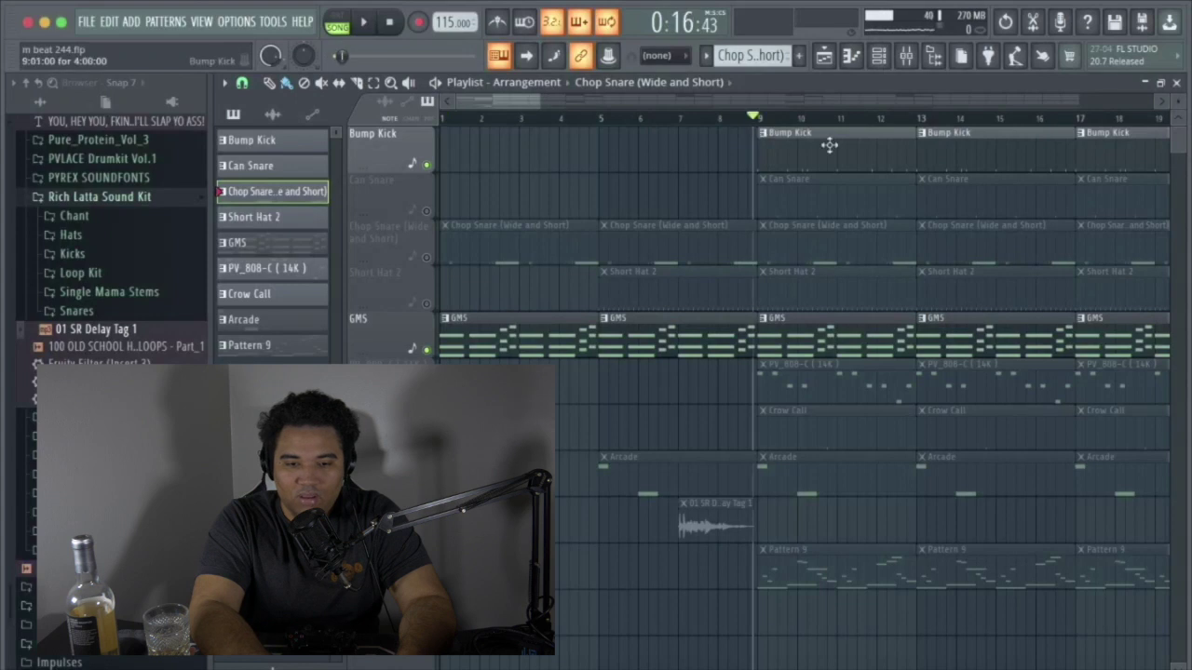
{"action": "scroll", "coordinate": [823, 194], "scroll_direction": "up", "scroll_amount": 4}
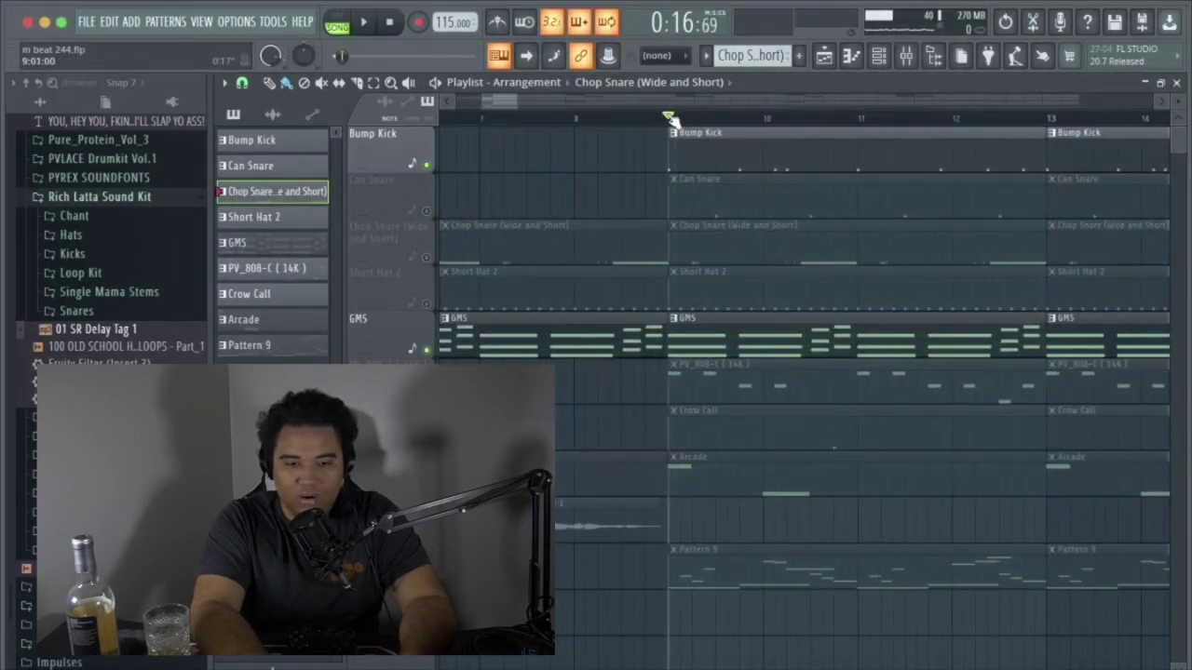
{"action": "key", "text": "space"}
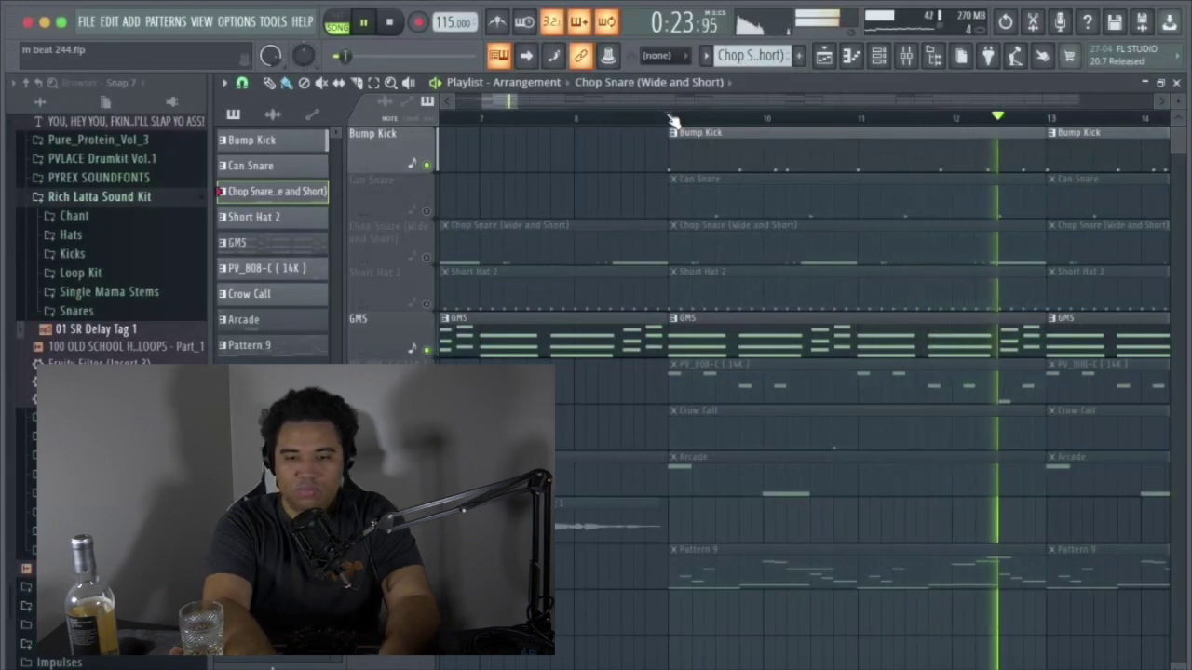
{"action": "key", "text": "space"}
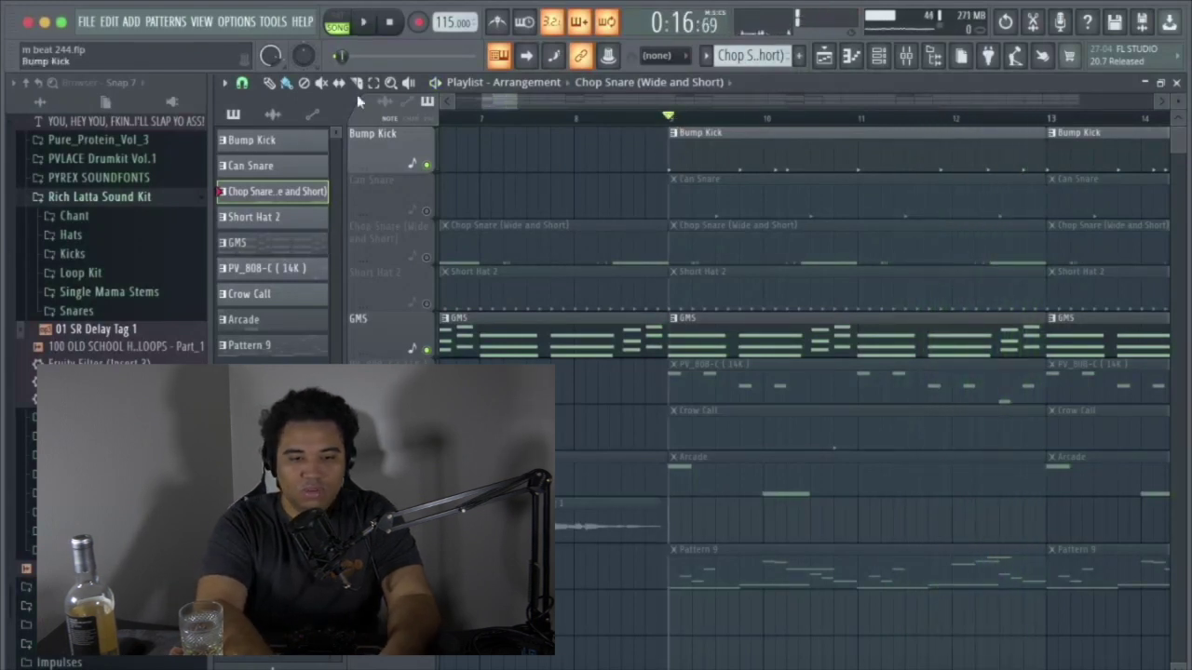
- Unmute the Can Snare track and play the arrangement from bar 9
{"action": "left_click", "coordinate": [426, 212]}
{"action": "key", "text": "space"}
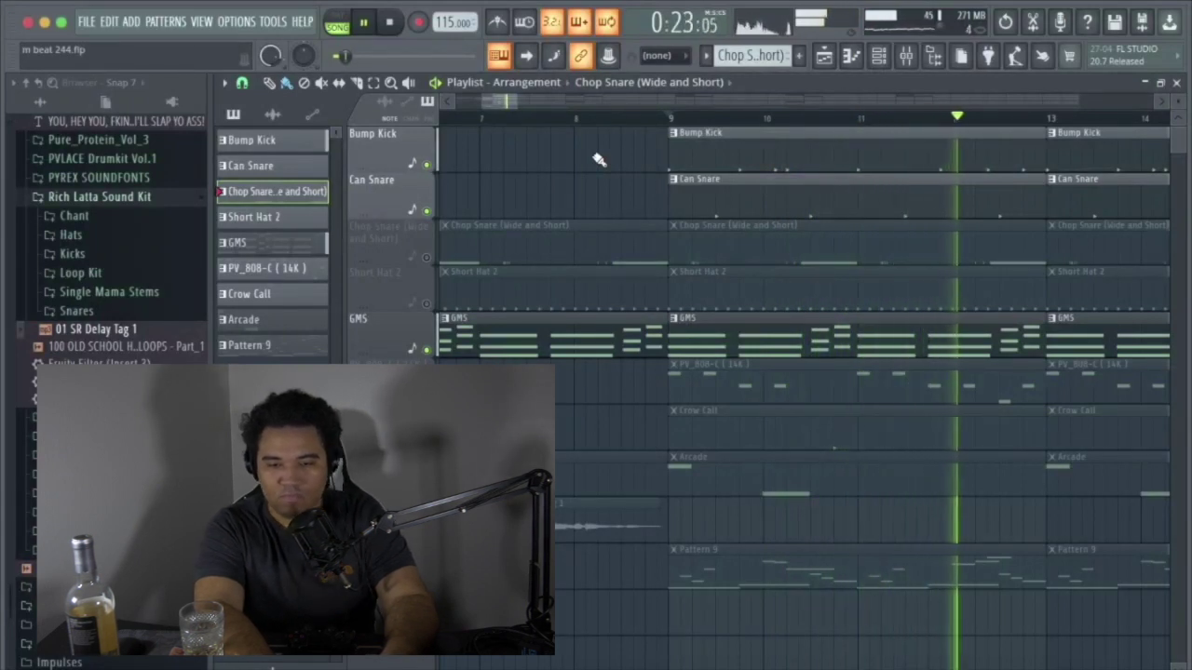
{"action": "key", "text": "space"}
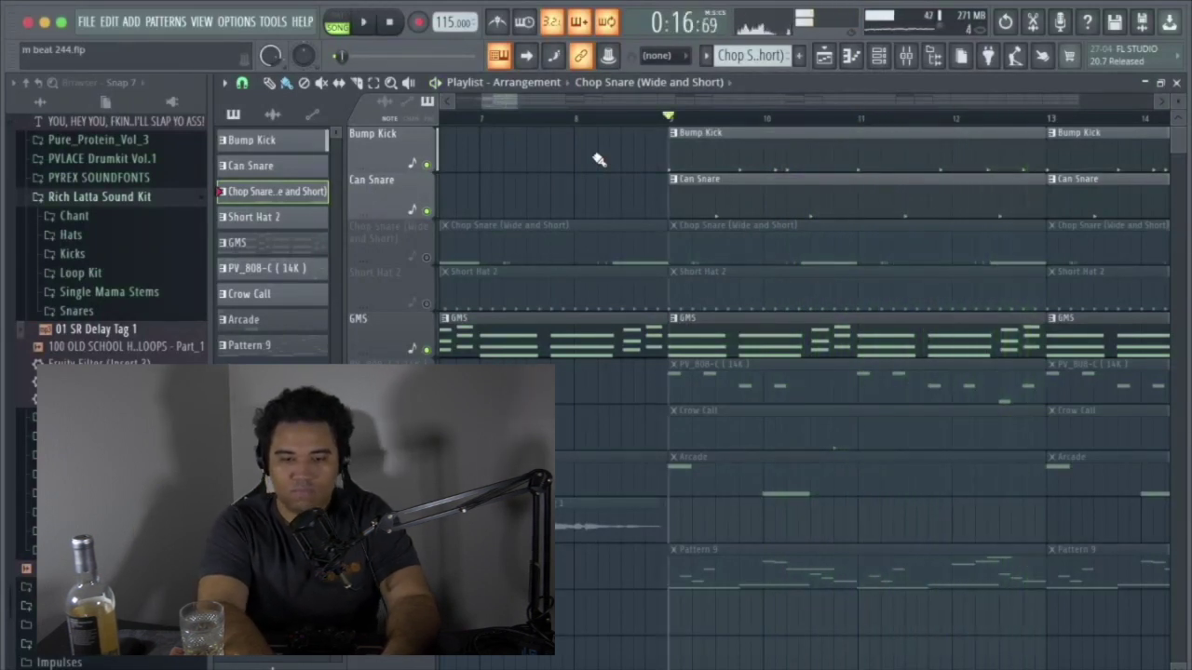
- Unmute the Chop Snare (Wide and Short) track and listen to it from bar 9
{"action": "left_click", "coordinate": [427, 257]}
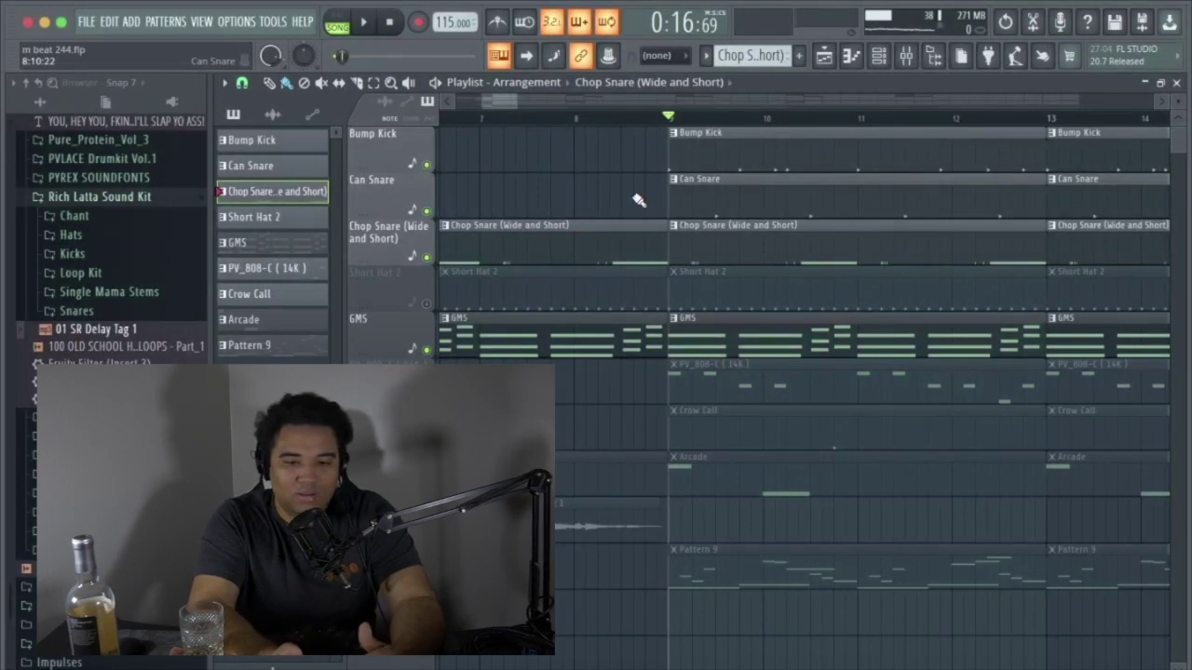
{"action": "key", "text": "space"}
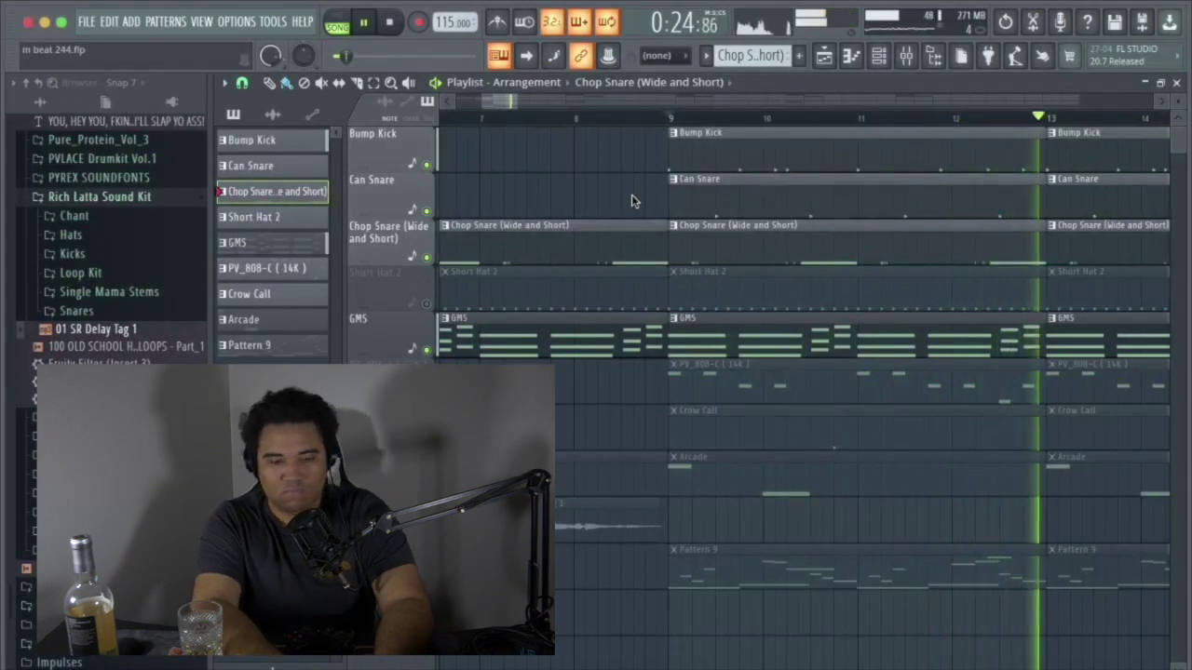
{"action": "key", "text": "space"}
- Unmute the Short Hat 2 track and play the section from bar 9 with the hats
{"action": "left_click", "coordinate": [428, 305]}
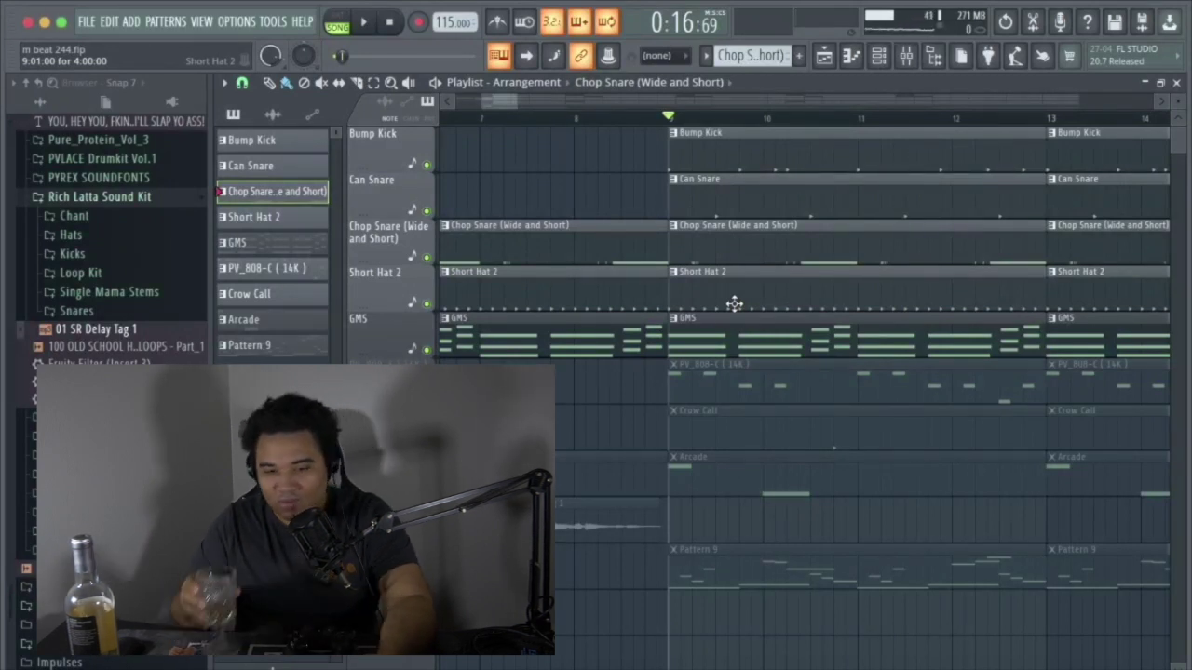
{"action": "key", "text": "space"}
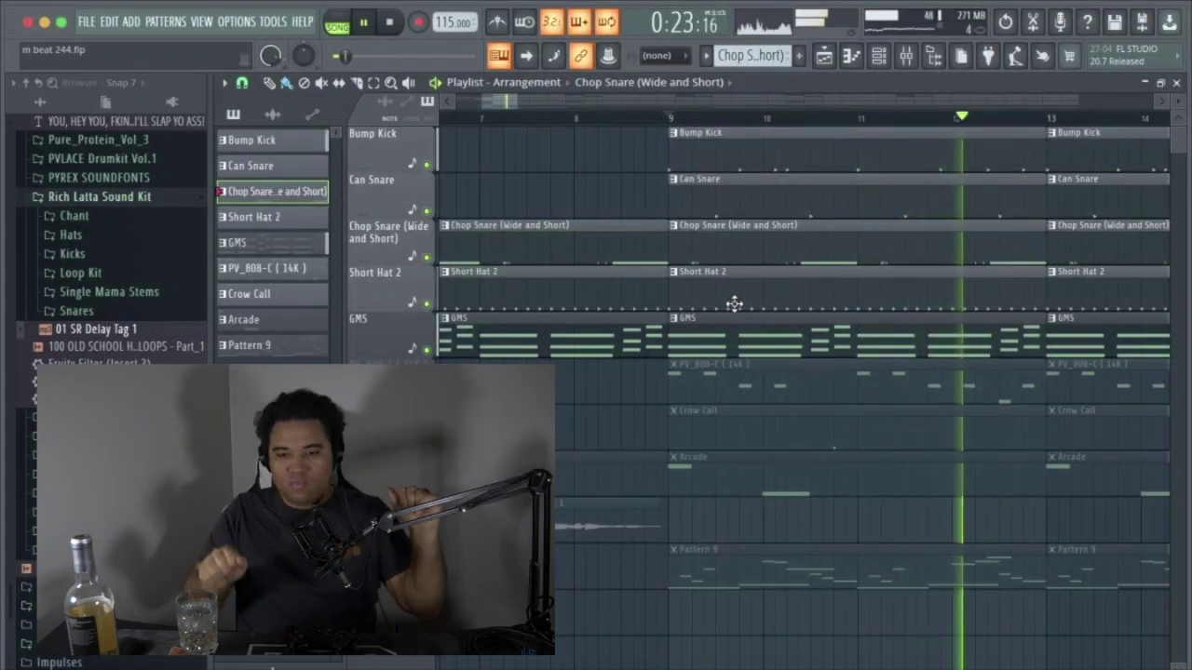
{"action": "key", "text": "space"}
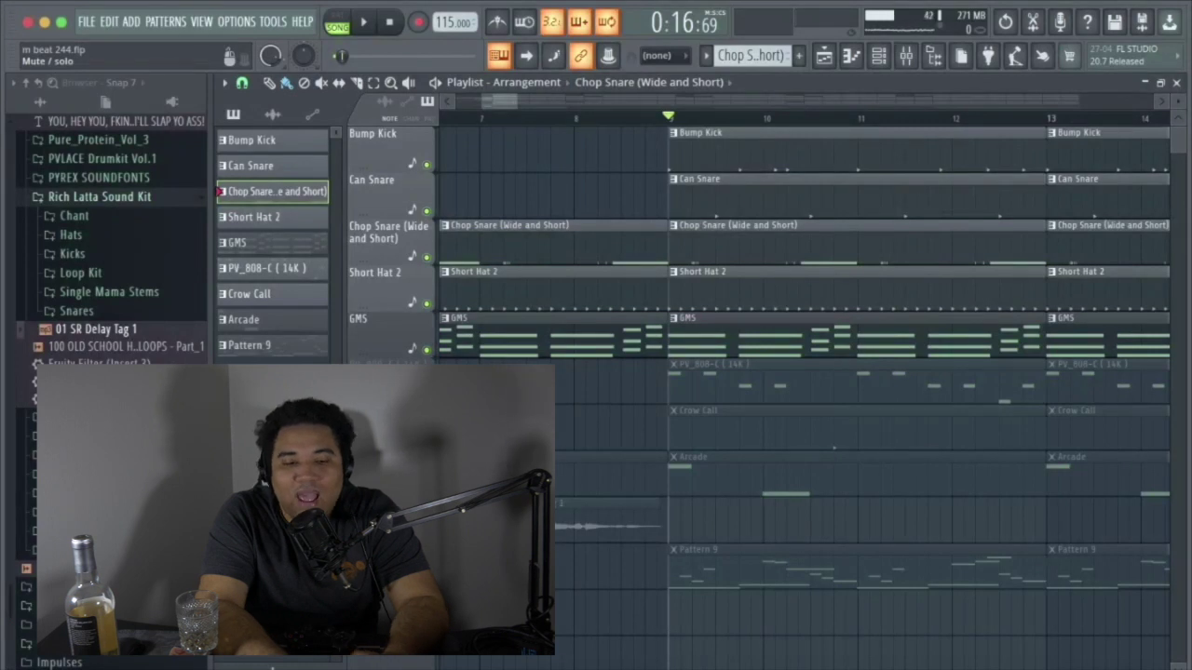
- Unmute the PV_808-C (14K) track and play the section from bar 9 twice to hear the 808
{"action": "key", "text": "space"}
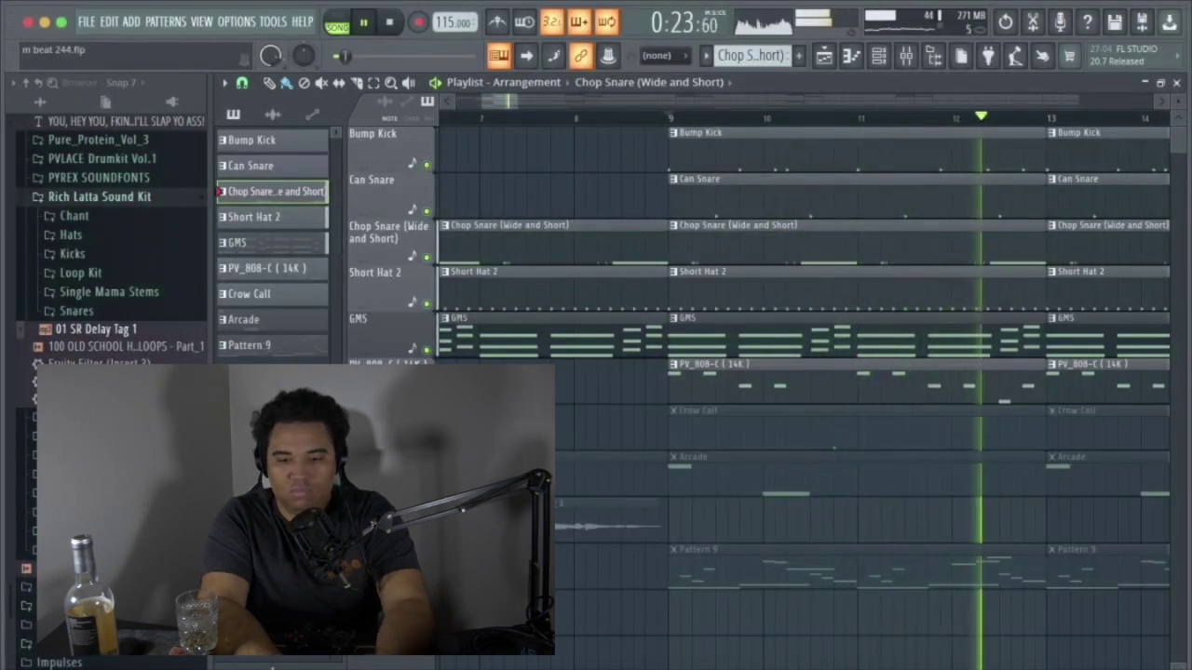
{"action": "key", "text": "space"}
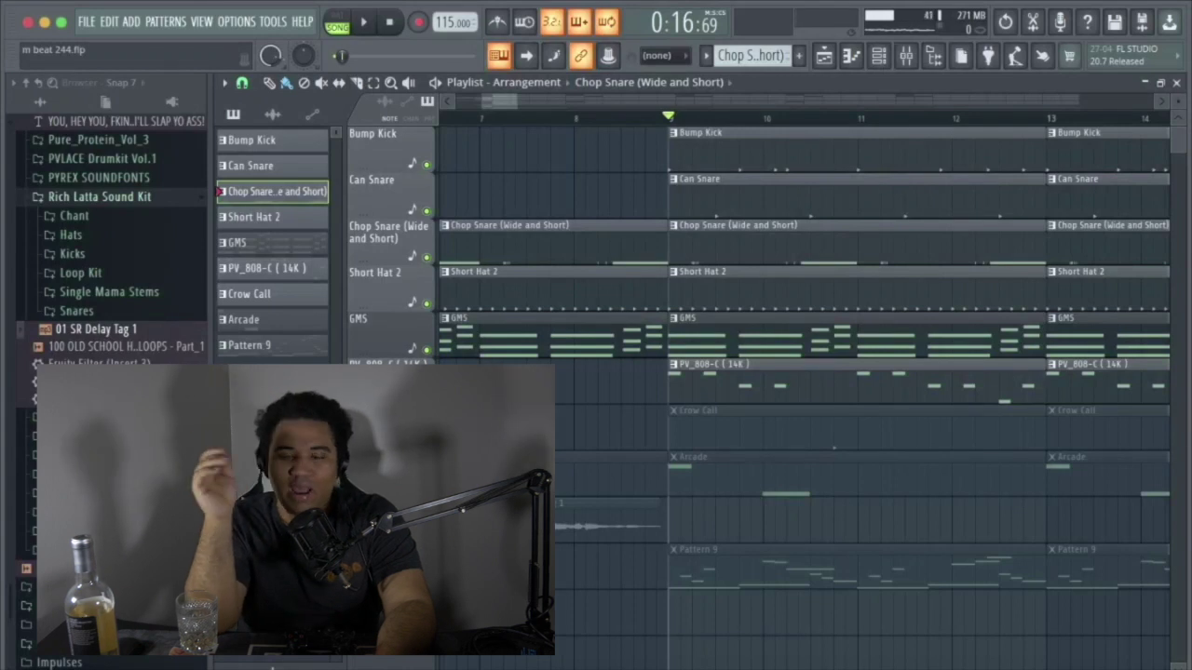
{"action": "key", "text": "space"}
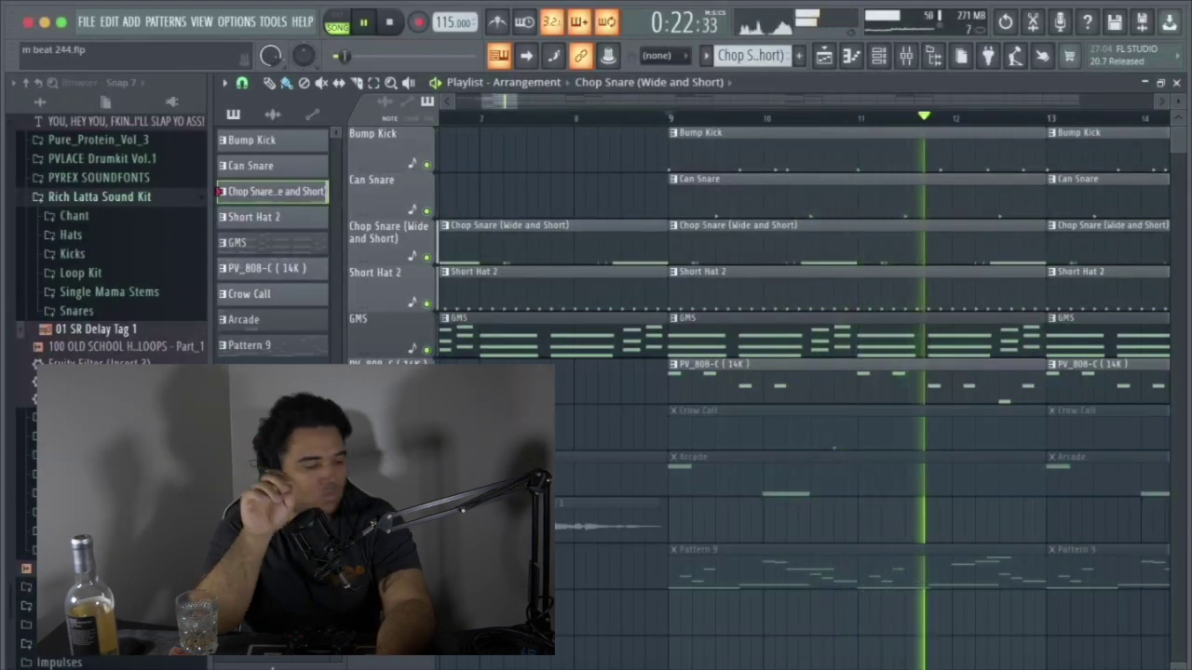
{"action": "key", "text": "space"}
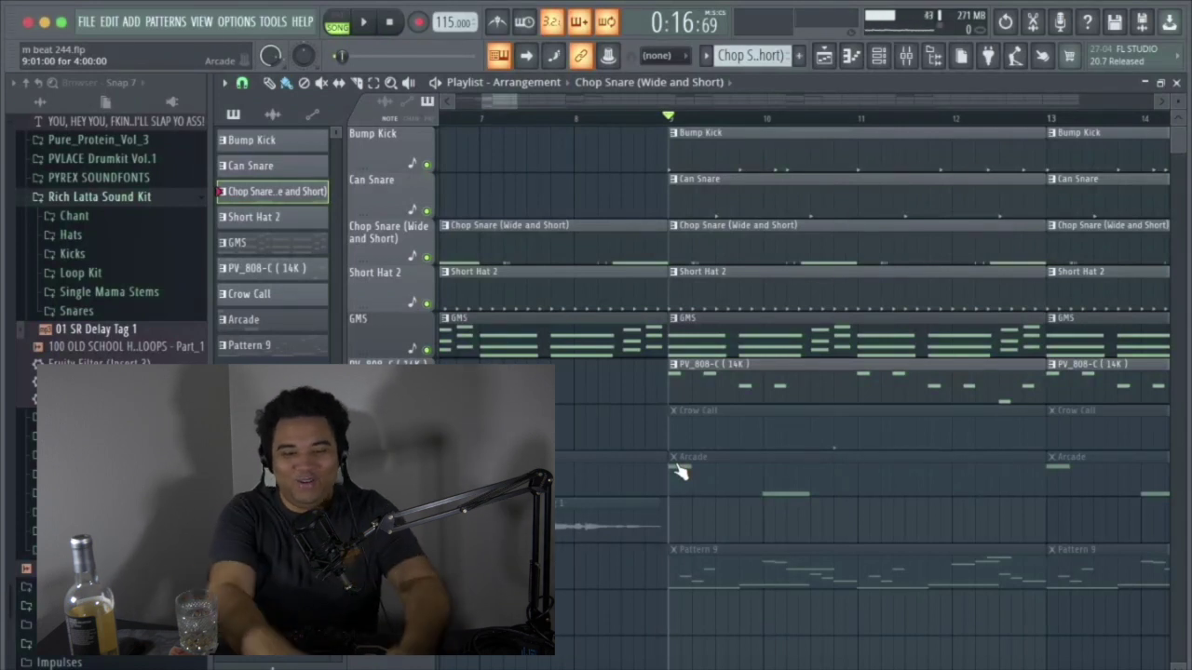
- Unmute the Crow Call track, audition its C5 note in the piano roll, and return to the playlist
{"action": "left_click", "coordinate": [427, 442]}
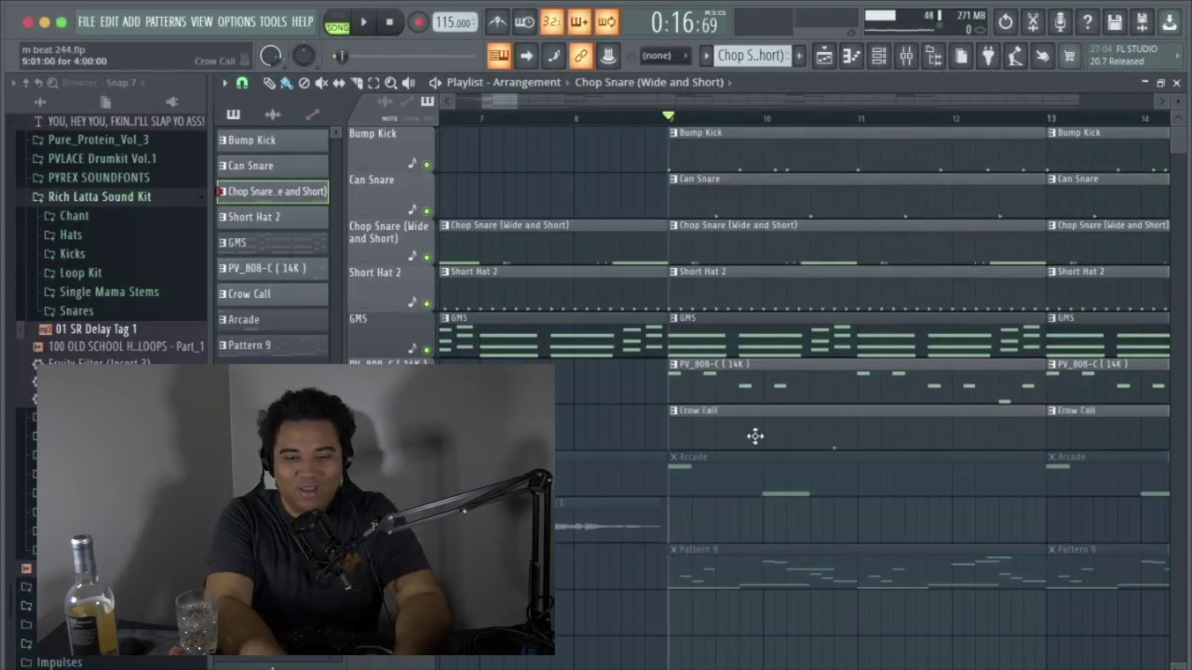
{"action": "double_click", "coordinate": [252, 293]}
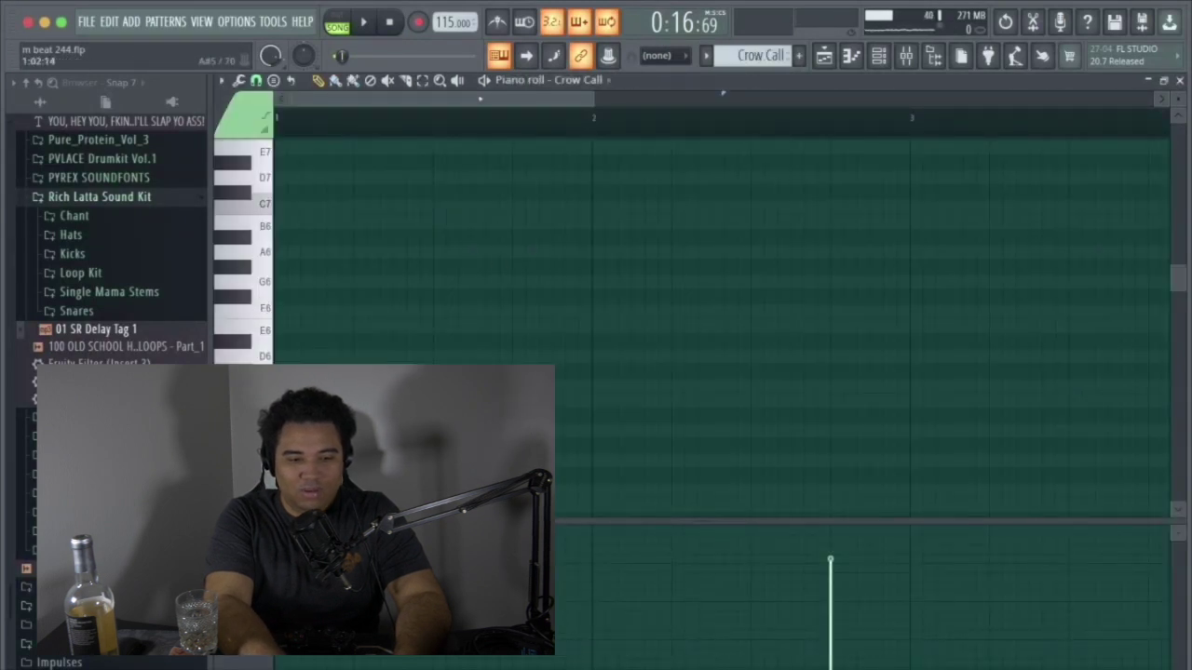
{"action": "scroll", "coordinate": [262, 335], "scroll_direction": "down", "scroll_amount": 5}
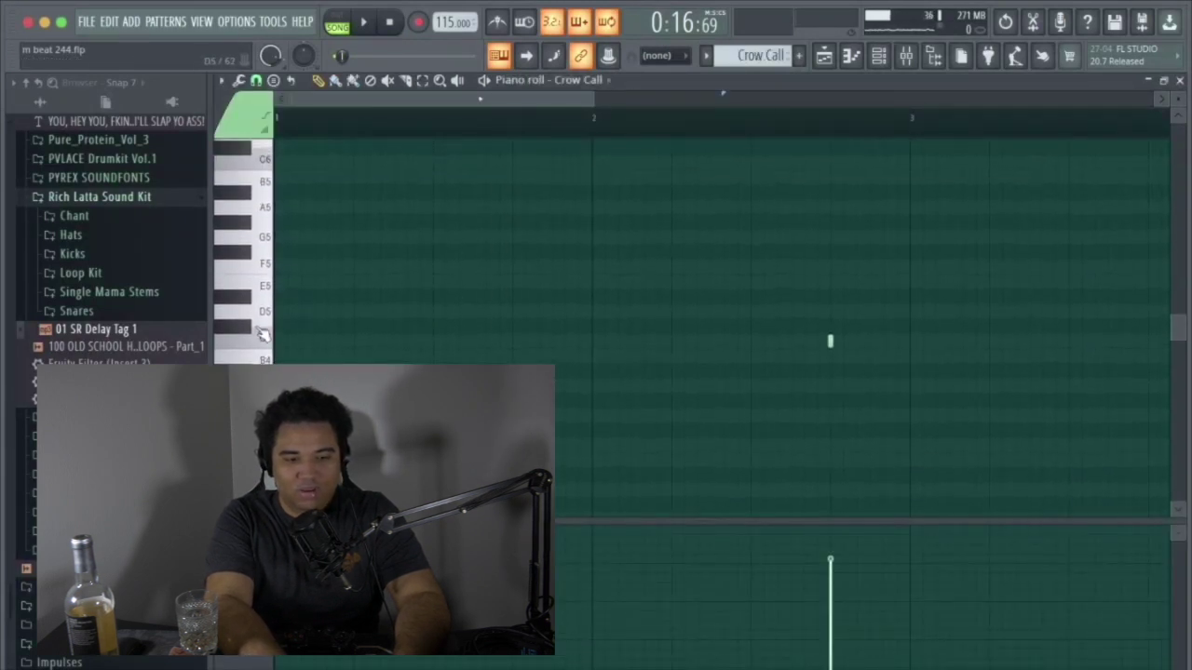
{"action": "left_click", "coordinate": [263, 342]}
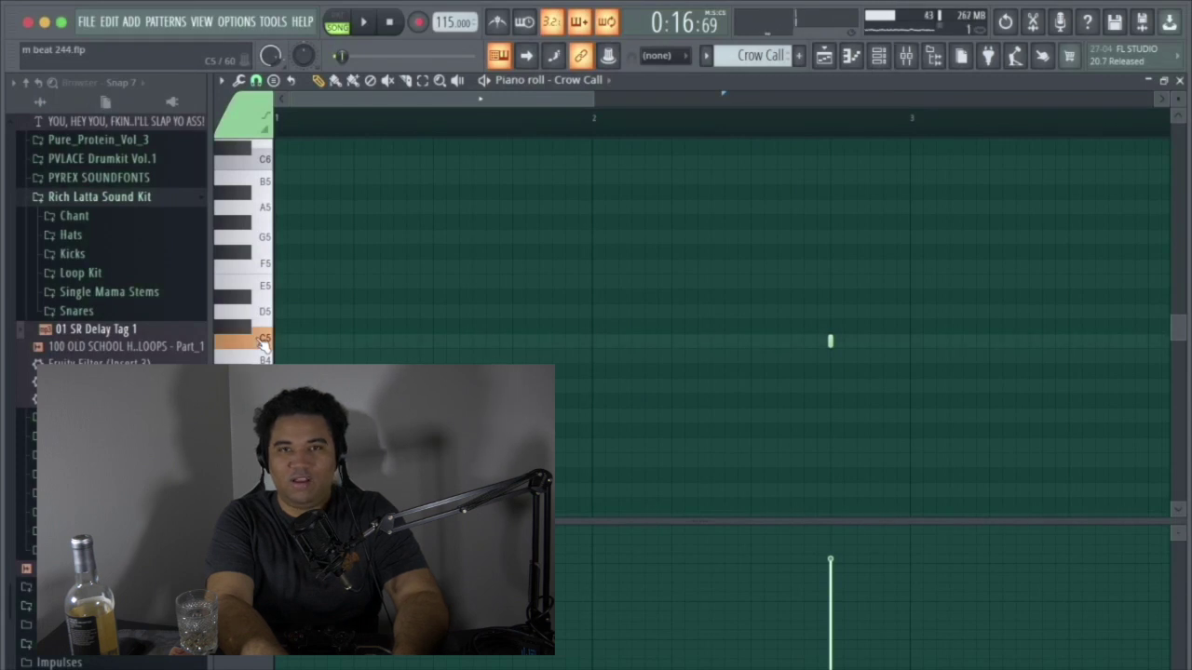
{"action": "left_click", "coordinate": [1180, 81]}
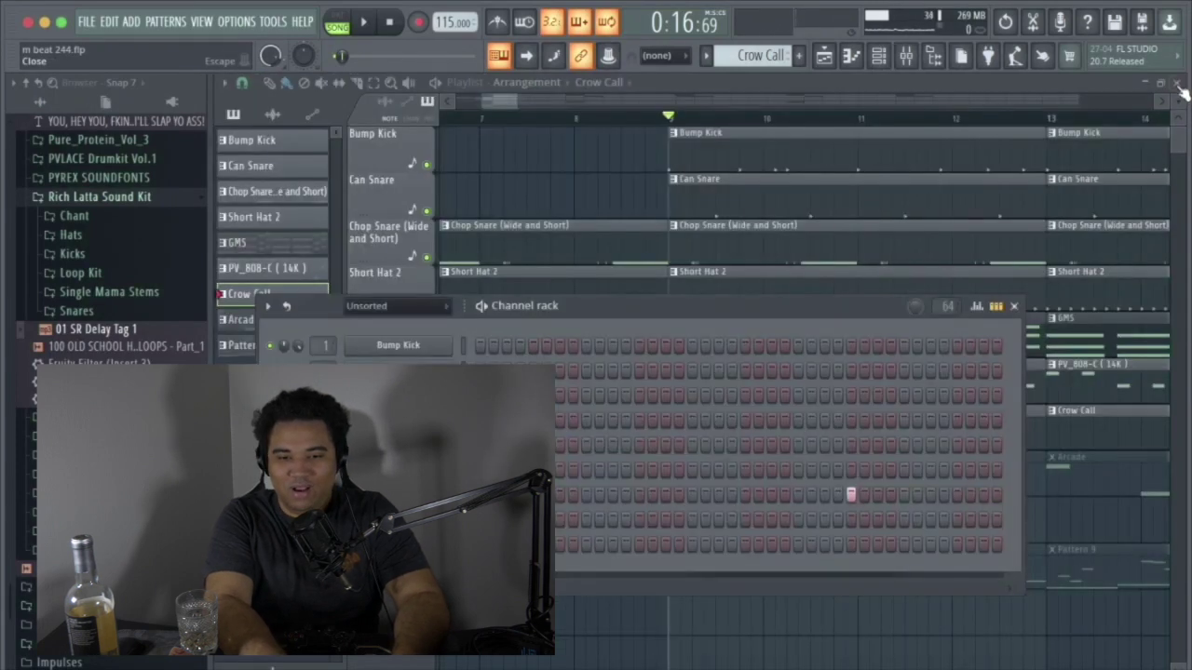
{"action": "left_click", "coordinate": [1011, 306]}
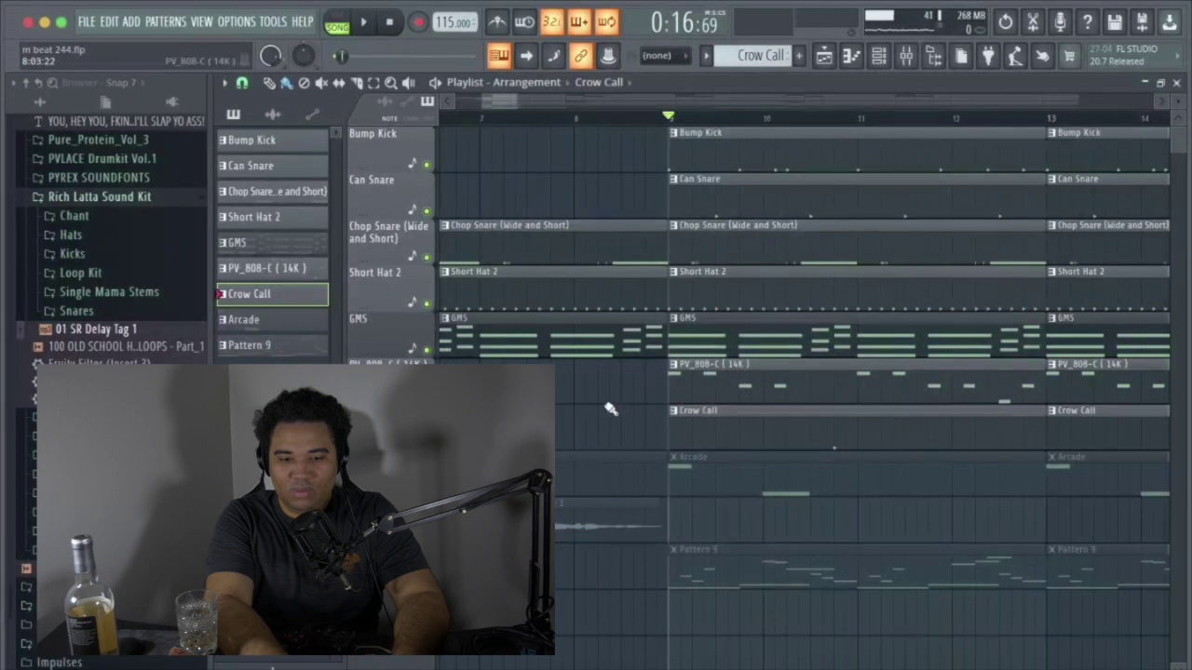
- Play the arrangement from bar 9 with the Crow Call track included
{"action": "key", "text": "space"}
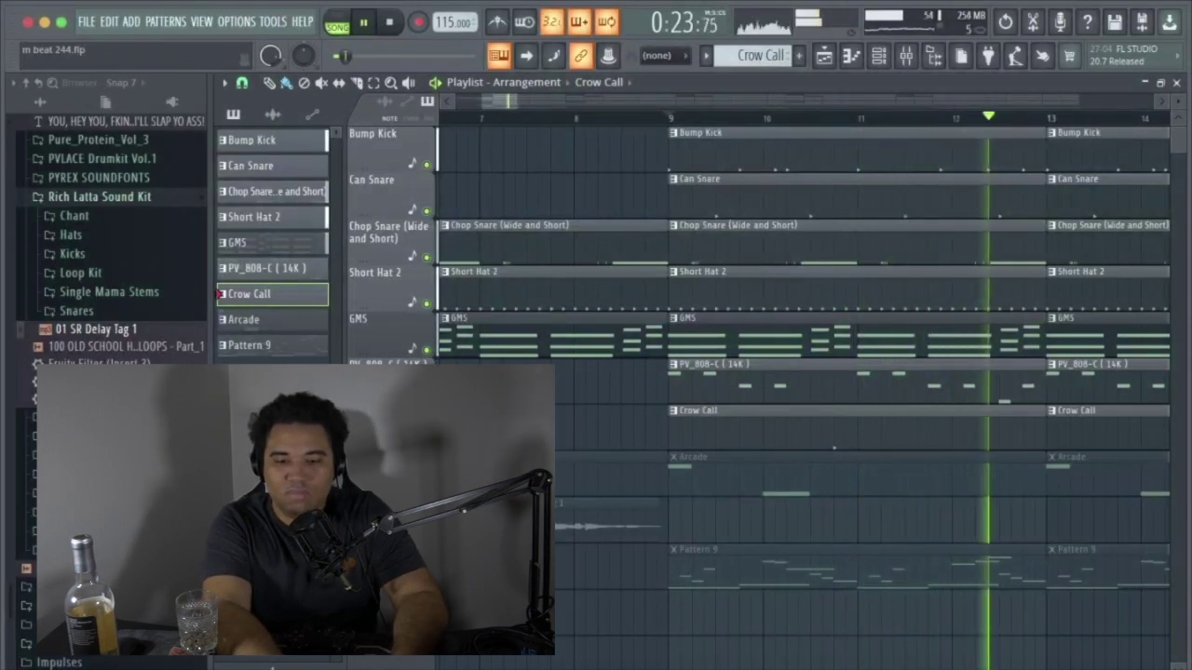
{"action": "key", "text": "space"}
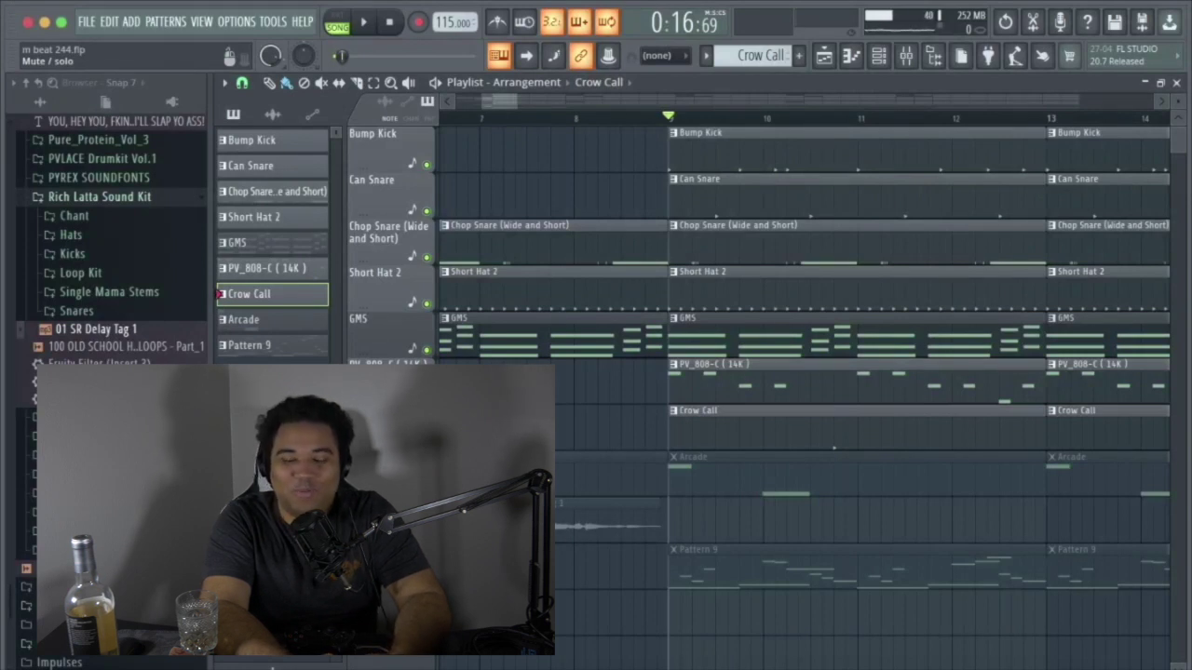
- Unmute the Arcade track and play the arrangement from bar 9 with it
{"action": "left_click", "coordinate": [426, 489]}
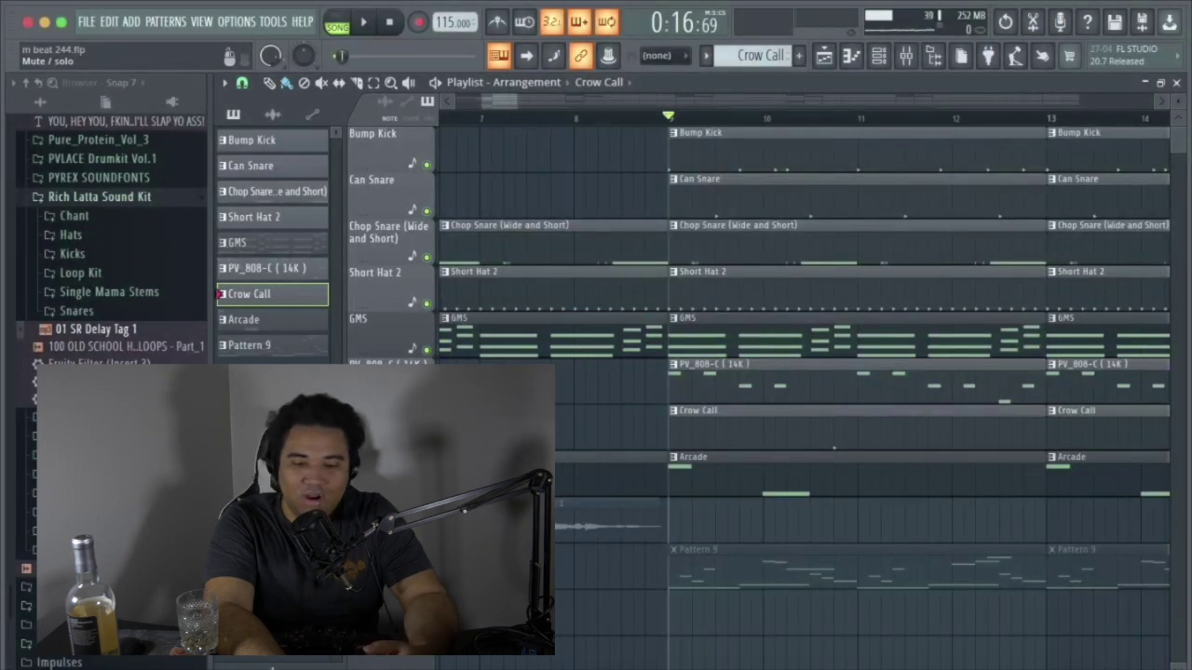
{"action": "key", "text": "space"}
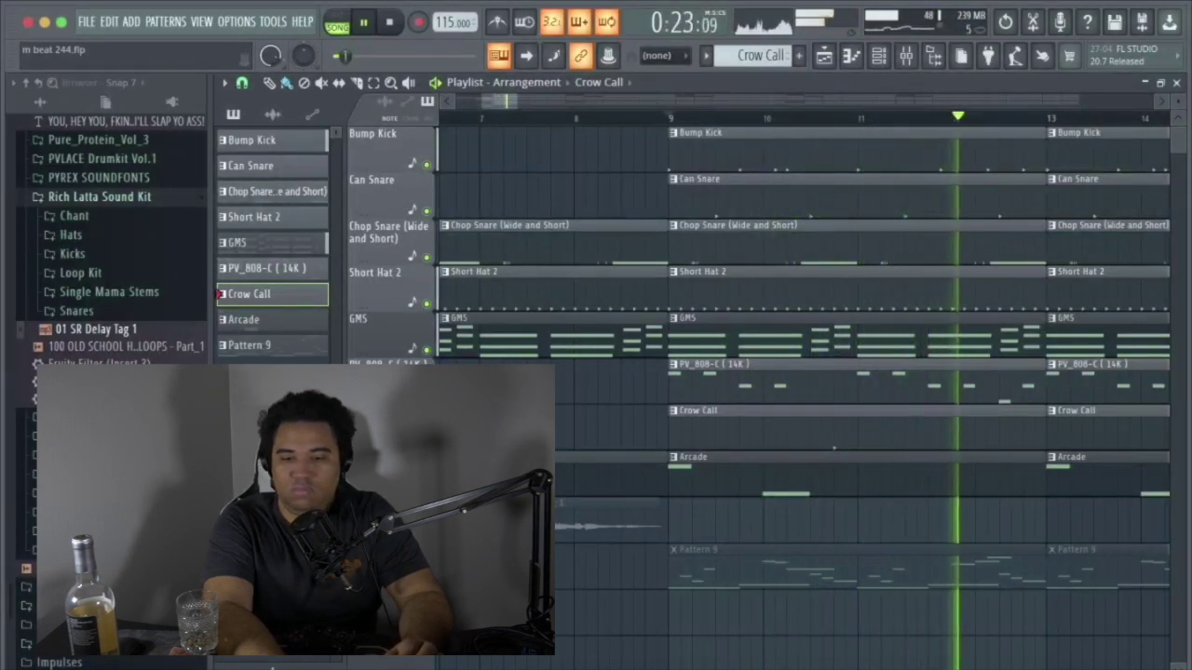
{"action": "key", "text": "space"}
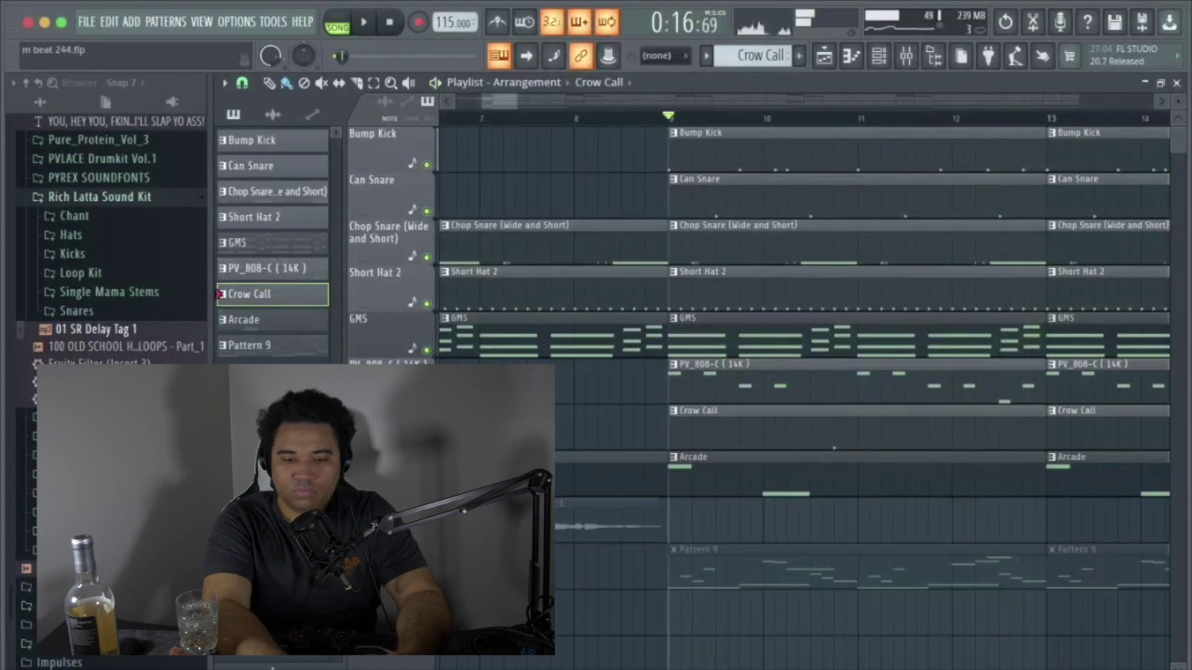
- Open the GMS pattern in the piano roll and examine its chord notes from bar 1
{"action": "double_click", "coordinate": [808, 322]}
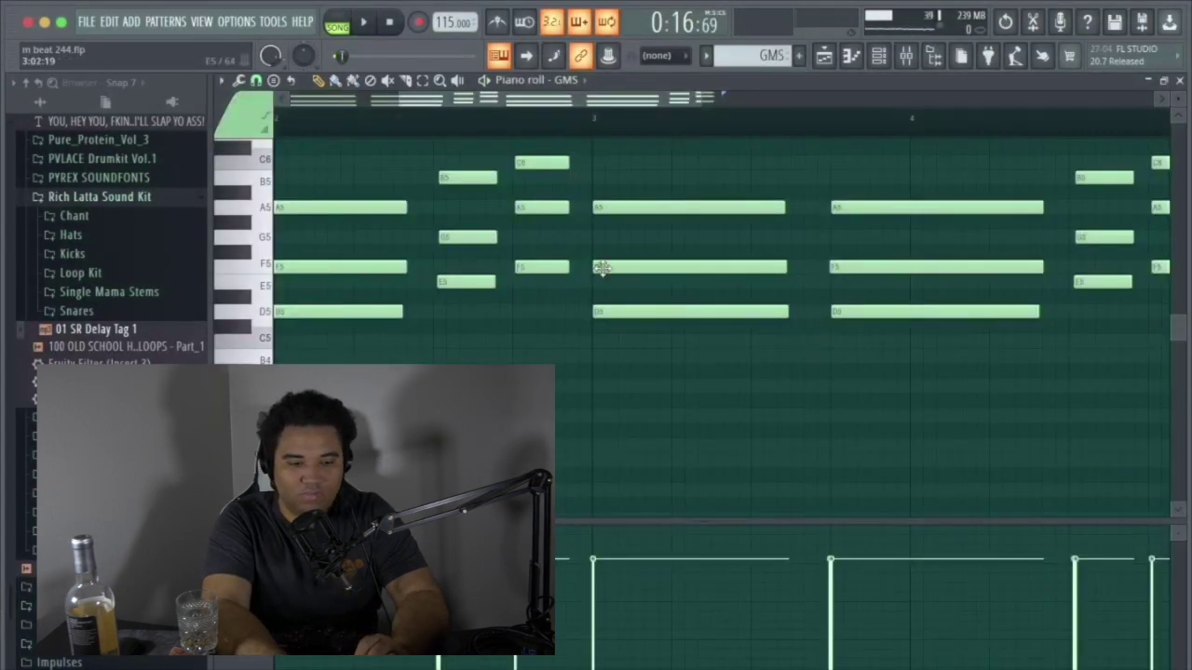
{"action": "scroll", "coordinate": [596, 262], "scroll_direction": "up", "scroll_amount": 4}
{"action": "scroll", "coordinate": [596, 261], "scroll_direction": "down", "scroll_amount": 4}
{"action": "scroll", "coordinate": [596, 262], "scroll_direction": "left", "scroll_amount": 4}
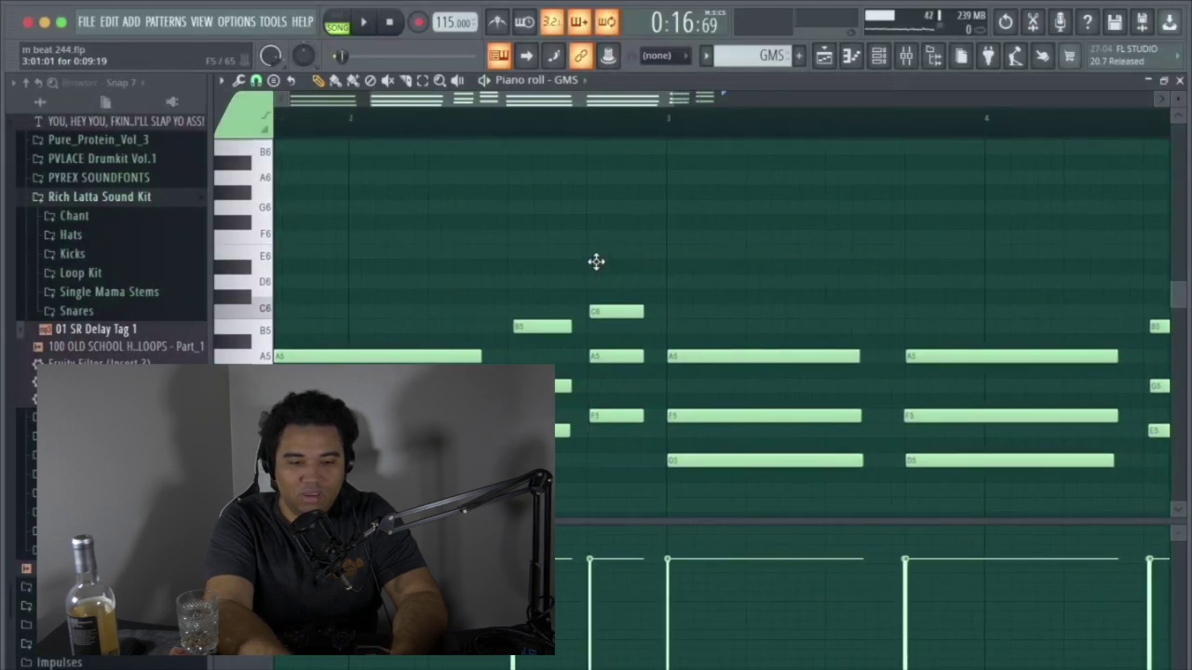
{"action": "scroll", "coordinate": [596, 262], "scroll_direction": "down", "scroll_amount": 4}
{"action": "scroll", "coordinate": [596, 261], "scroll_direction": "up", "scroll_amount": 6}
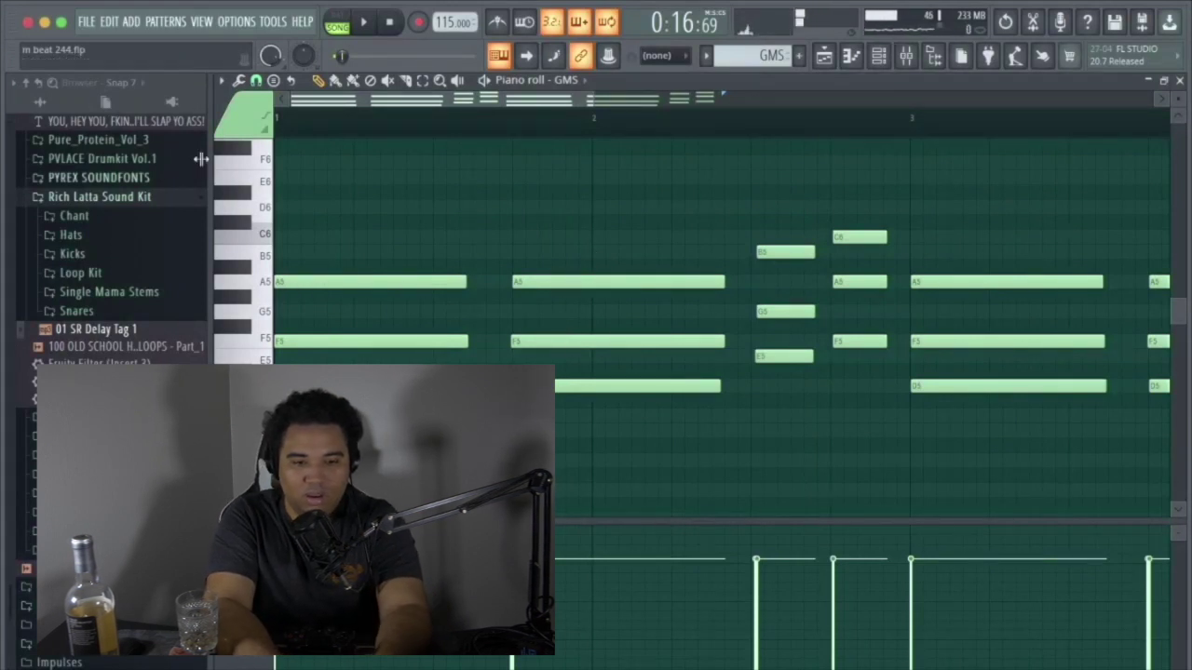
- Set the typing keyboard's base note to C4 and audition a few notes with the GMS instrument
{"action": "right_click", "coordinate": [526, 56]}
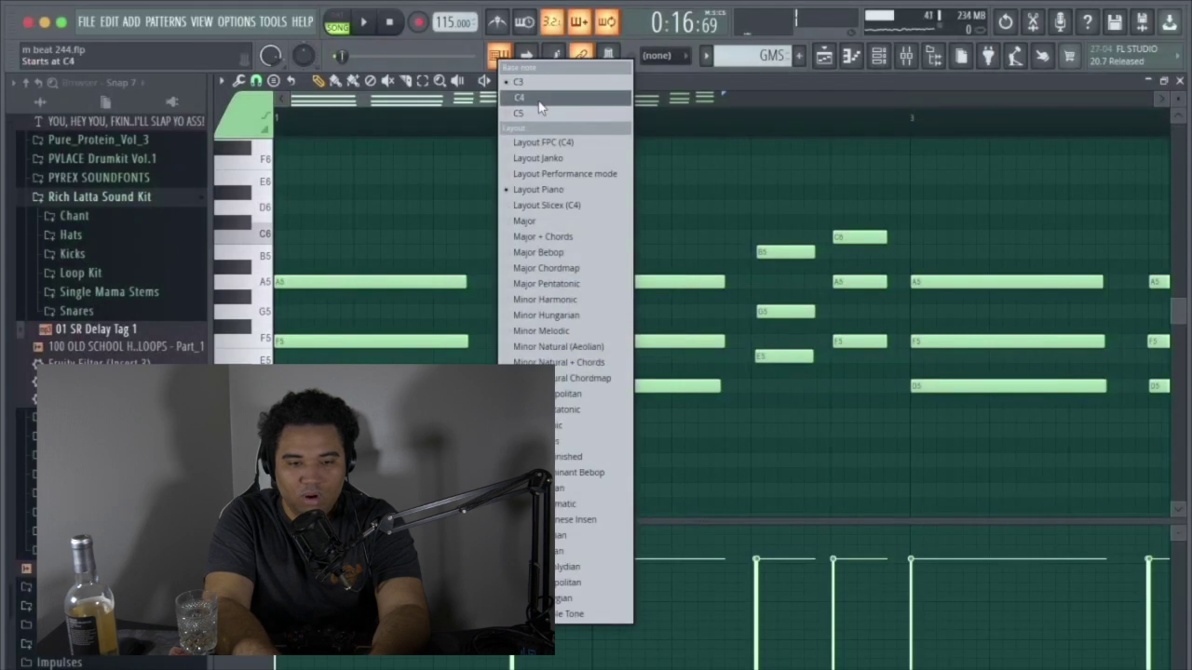
{"action": "left_click", "coordinate": [538, 104]}
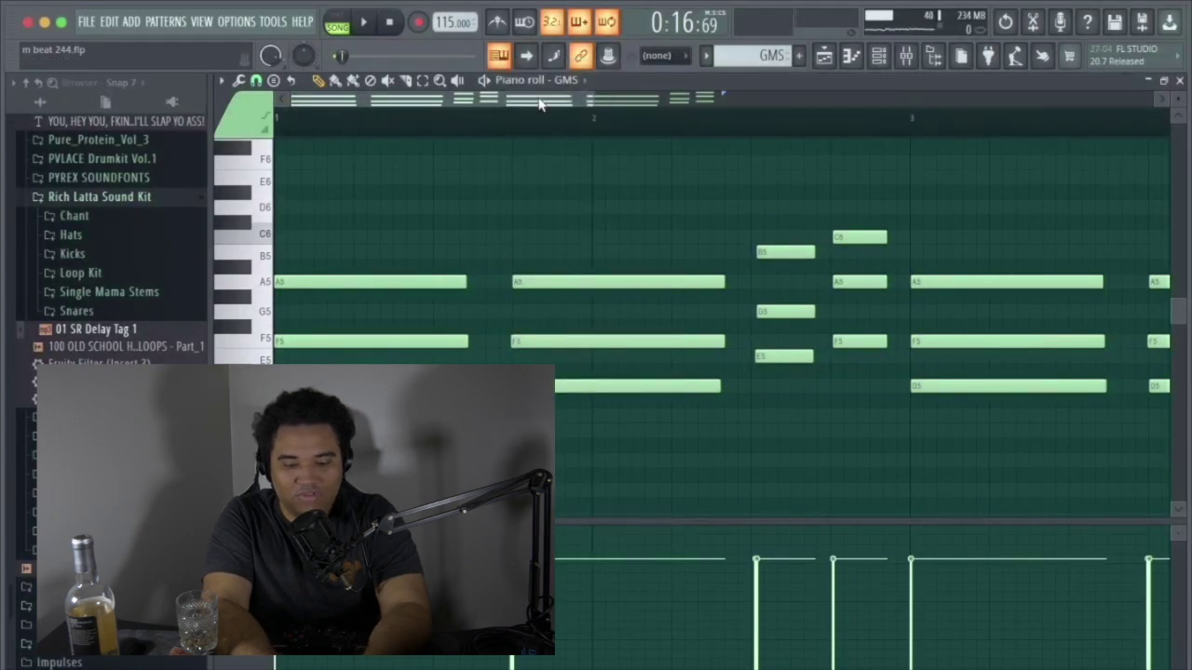
{"action": "key", "text": "x"}
{"action": "key", "text": "v"}
{"action": "key", "text": "n"}
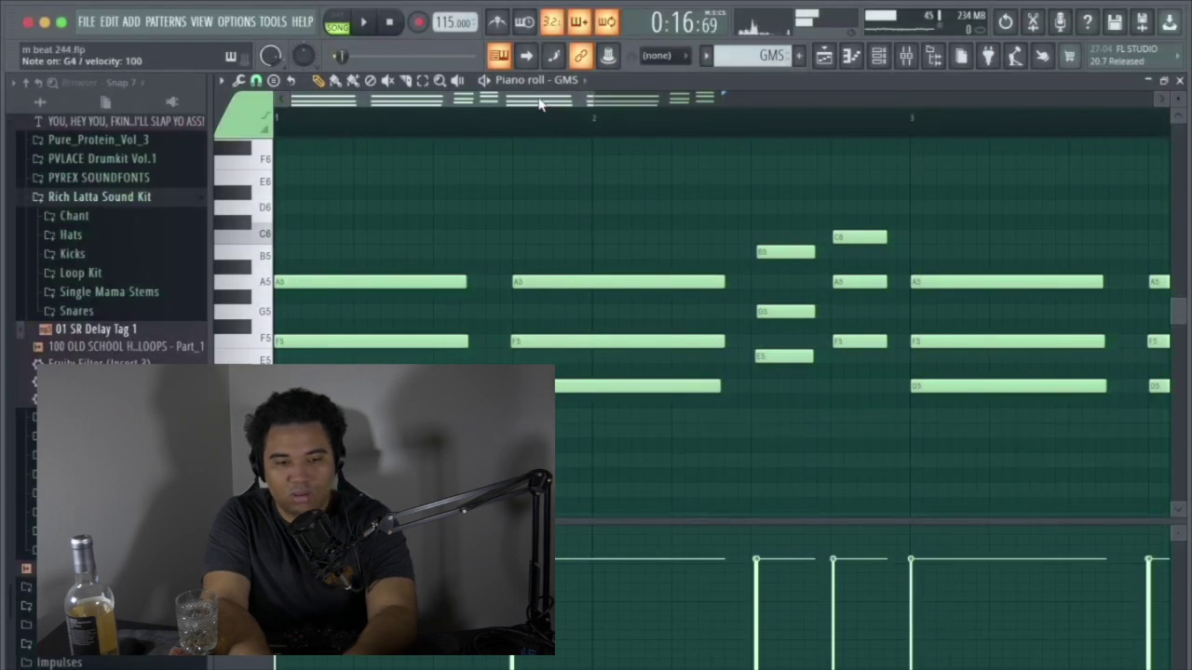
- Set the typing keyboard's base note to C5, audition the GMS chord's F5 and A5 notes repeatedly, and return to the playlist
{"action": "right_click", "coordinate": [501, 57]}
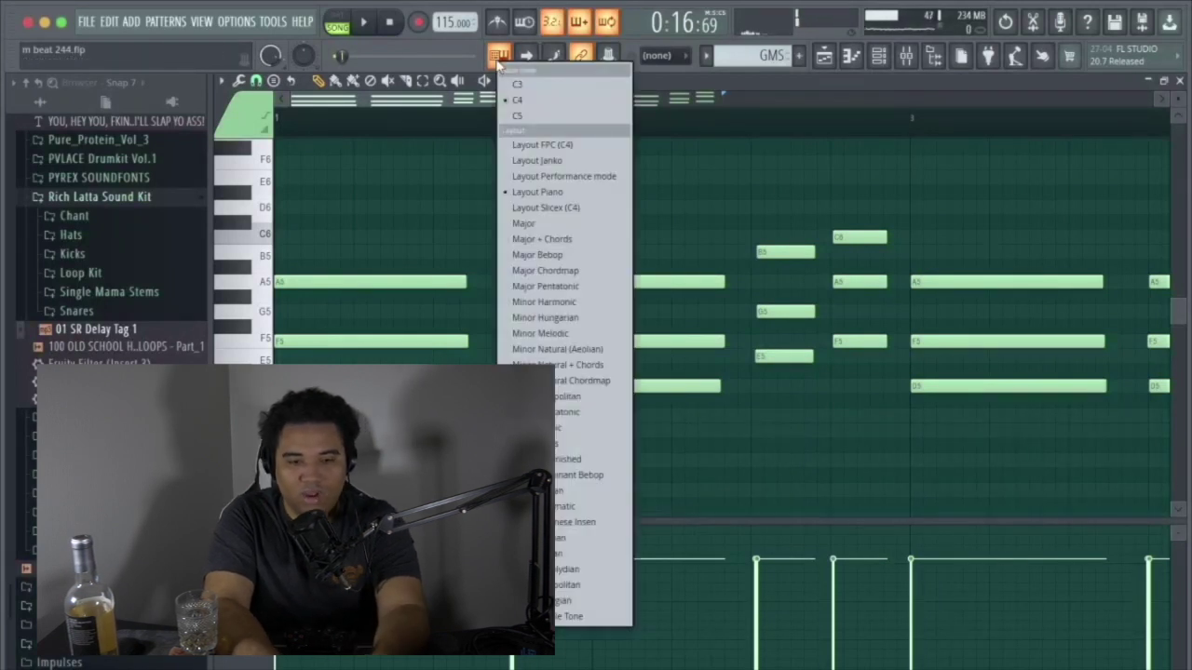
{"action": "left_click", "coordinate": [525, 117]}
{"action": "key", "text": "v"}
{"action": "key", "text": "n"}
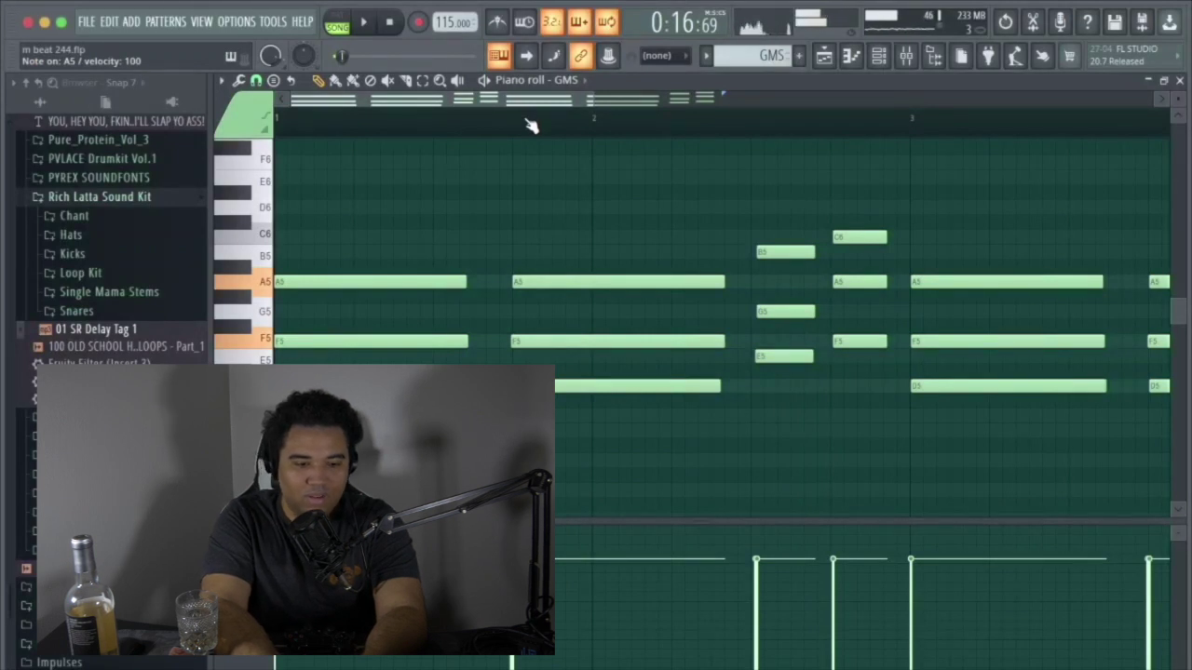
{"action": "key", "text": "v"}
{"action": "key", "text": "n"}
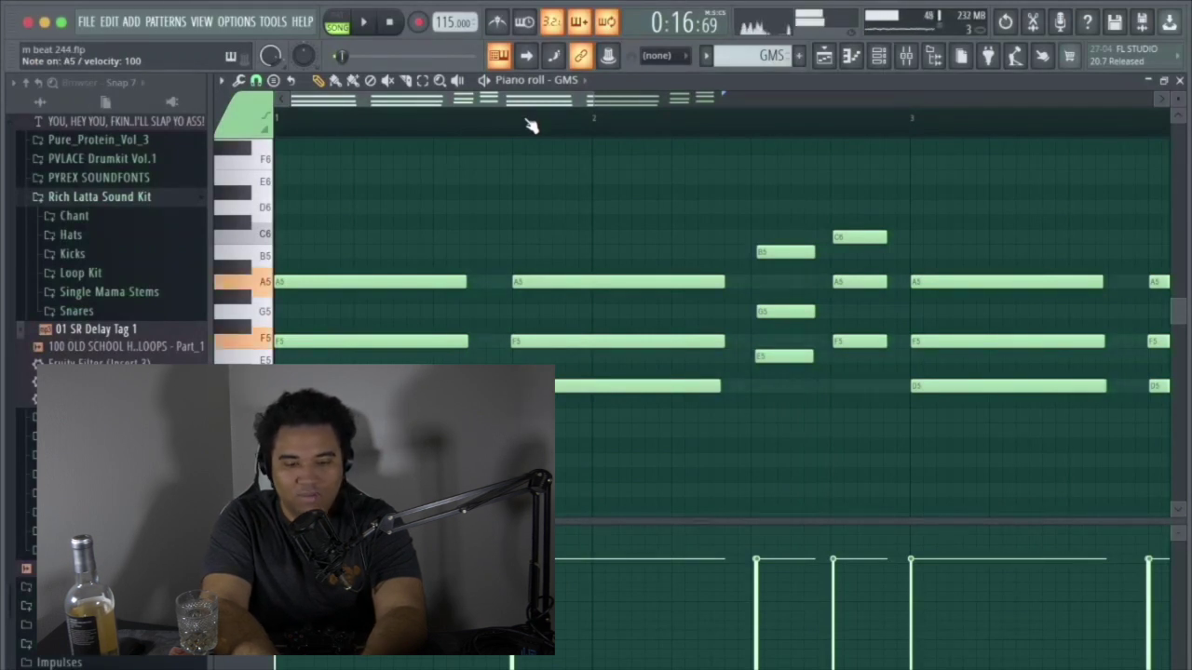
{"action": "key", "text": "n"}
{"action": "key", "text": "v"}
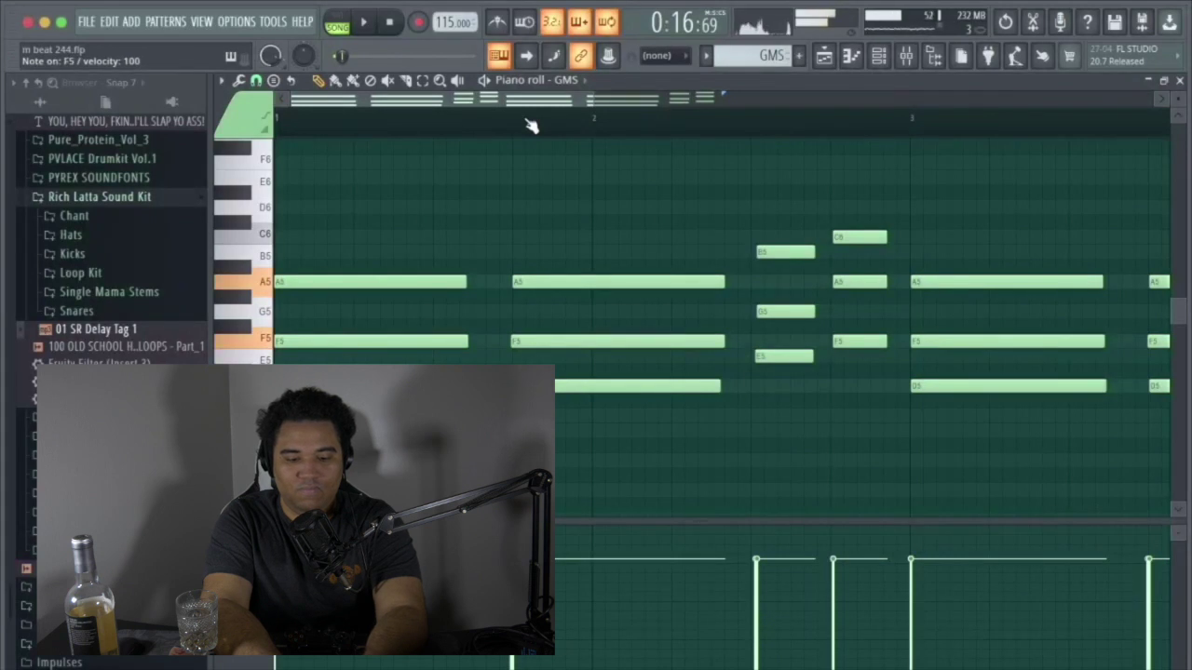
{"action": "key", "text": "v"}
{"action": "key", "text": "n"}
{"action": "key", "text": "v"}
{"action": "key", "text": "n"}
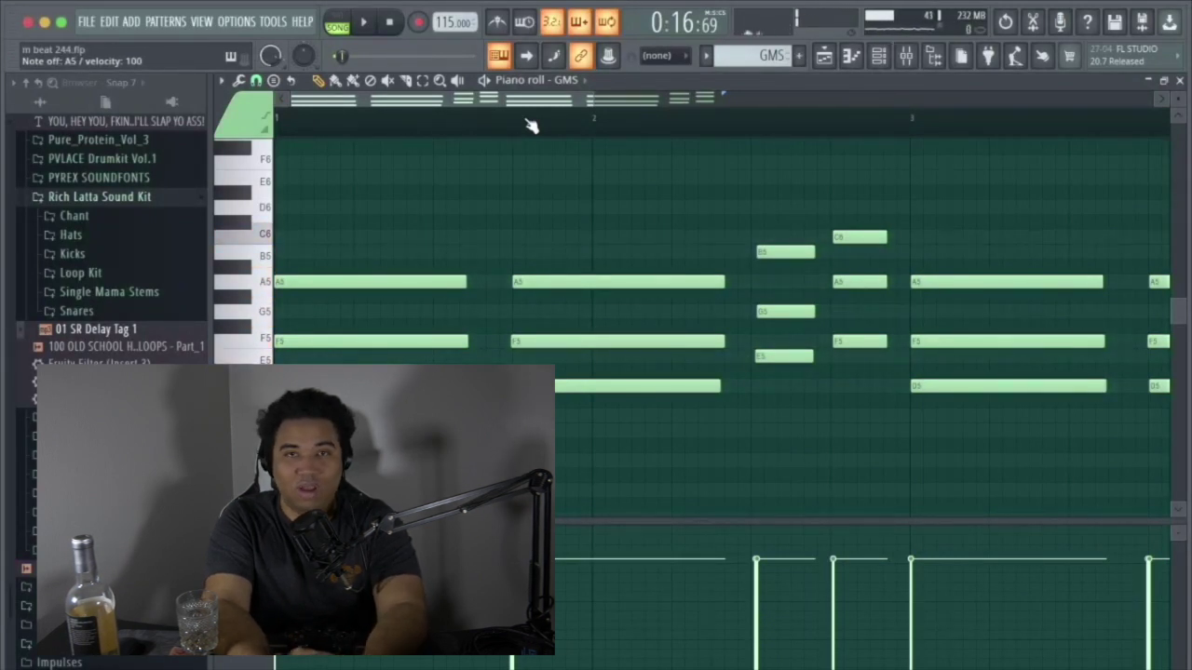
{"action": "left_click", "coordinate": [1179, 81]}
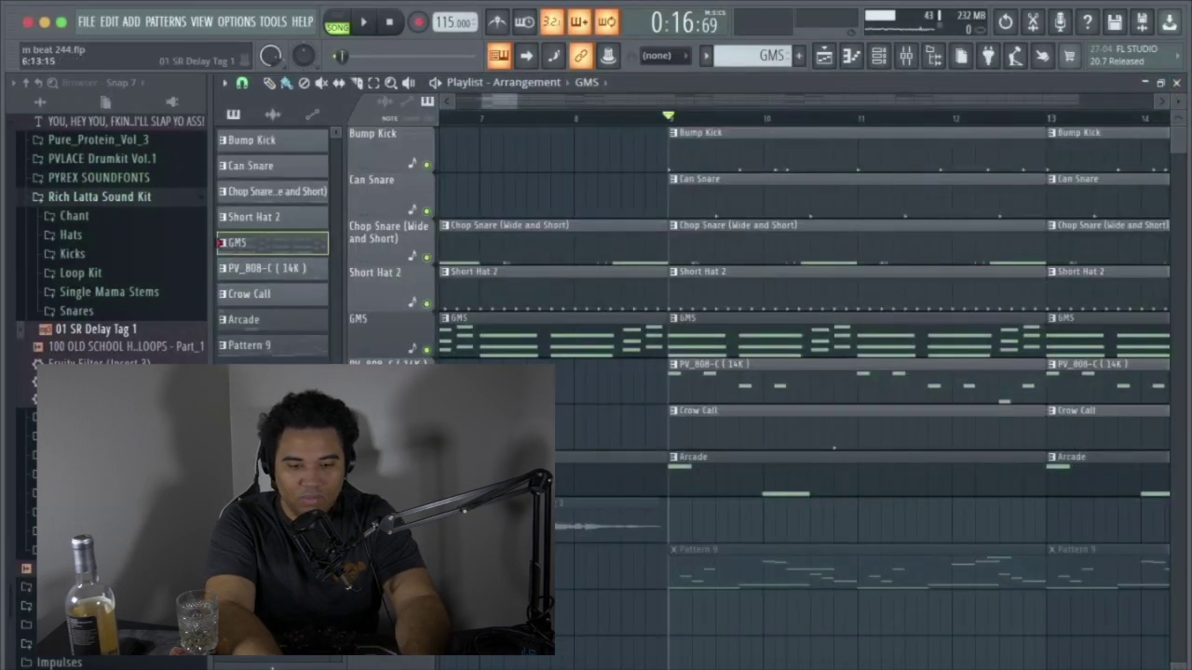